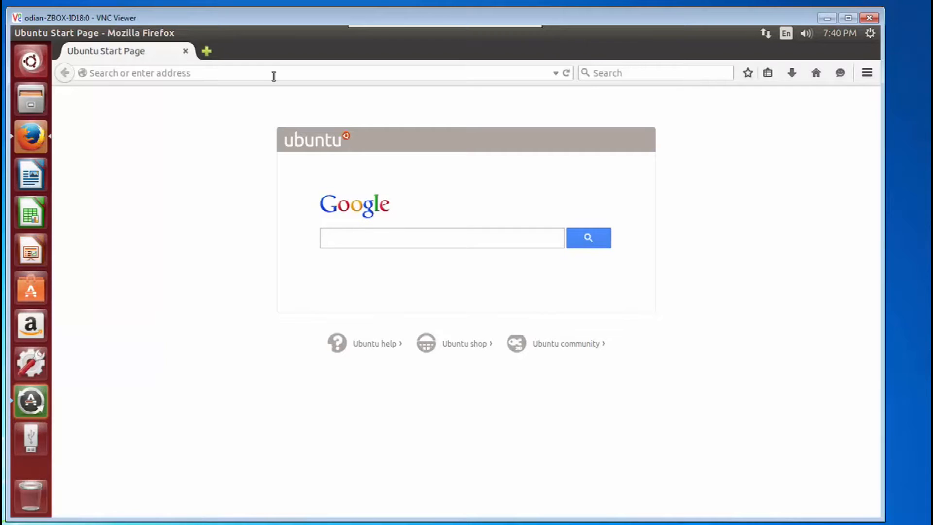
- Open the website smoothwall.org in the browser
{"action": "left_click", "coordinate": [274, 76]}
{"action": "type", "text": "smooth"}
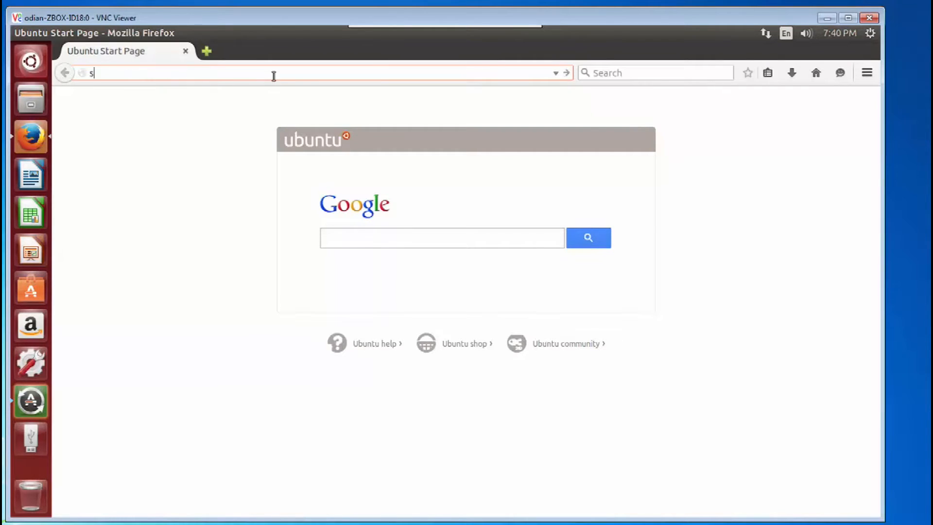
{"action": "type", "text": "wall.org"}
{"action": "key", "text": "Return"}
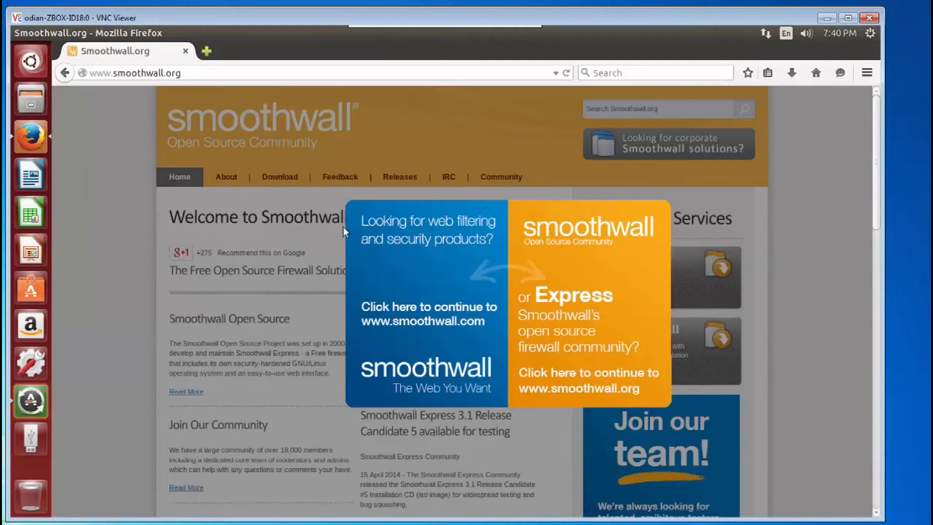
- Continue to the Smoothwall Express community site and download the Smoothwall Express 3.1 (64bit) standard ISO, saving the file
{"action": "left_click", "coordinate": [592, 254]}
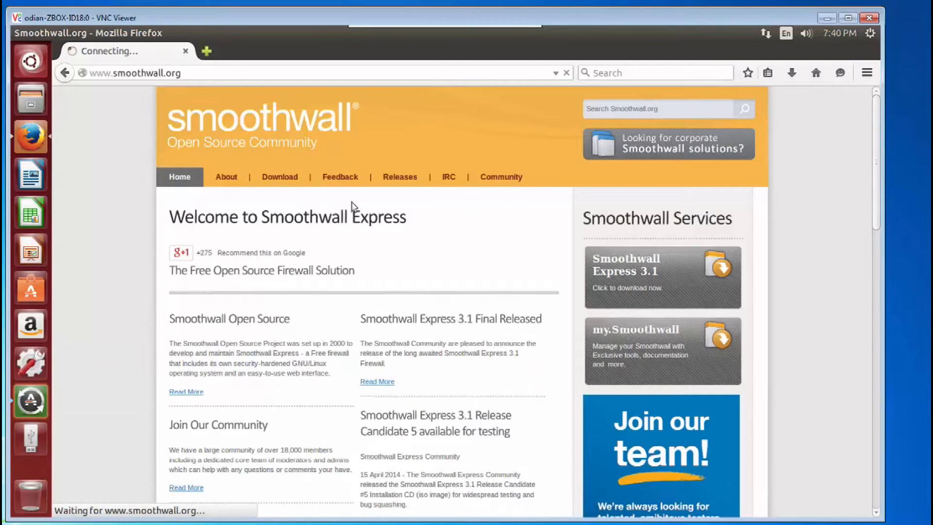
{"action": "left_click", "coordinate": [271, 178]}
{"action": "scroll", "coordinate": [269, 212], "scroll_direction": "down", "scroll_amount": 1}
{"action": "scroll", "coordinate": [267, 213], "scroll_direction": "down", "scroll_amount": 8}
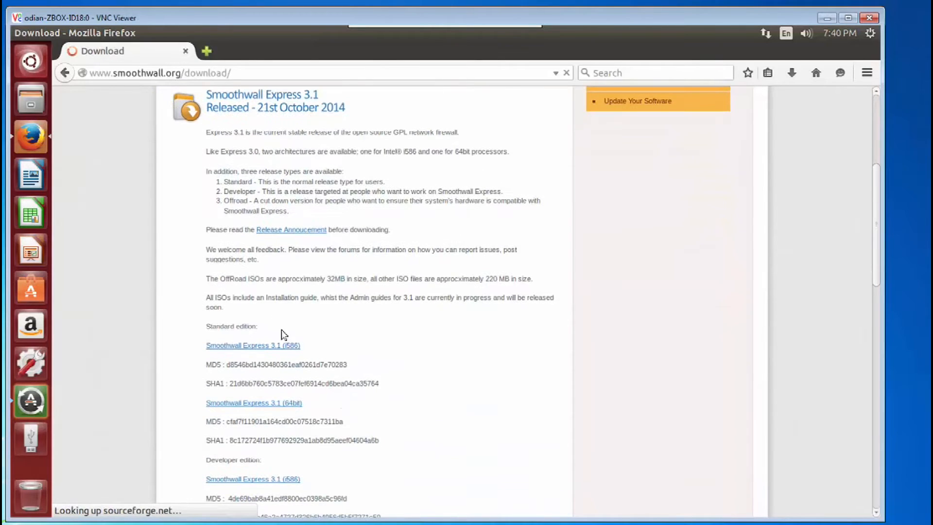
{"action": "left_click", "coordinate": [289, 404]}
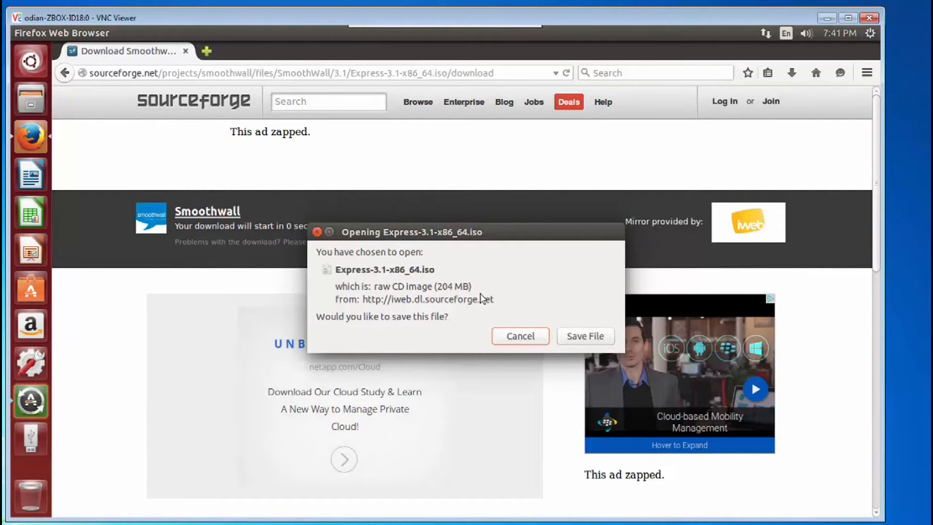
{"action": "left_click", "coordinate": [575, 338]}
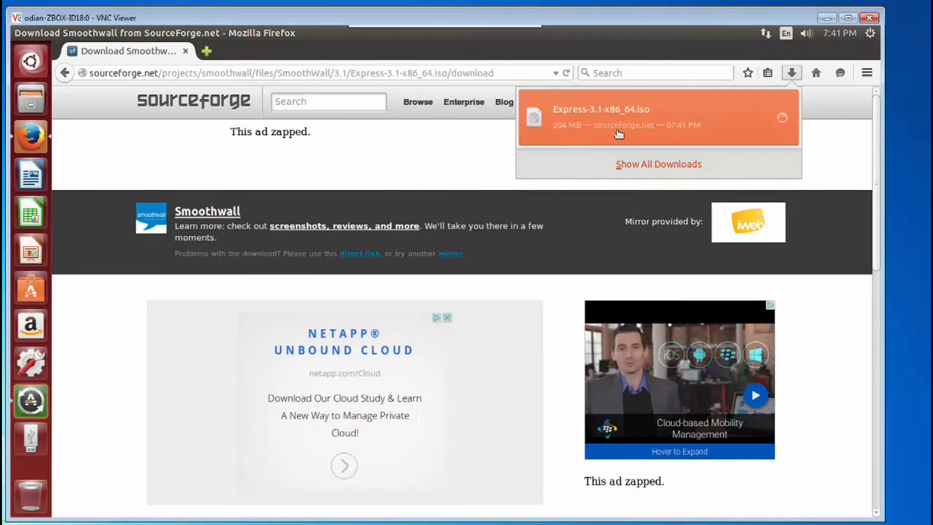
- Search the applications for VirtualBox and launch it
{"action": "left_click", "coordinate": [31, 63]}
{"action": "type", "text": "vn"}
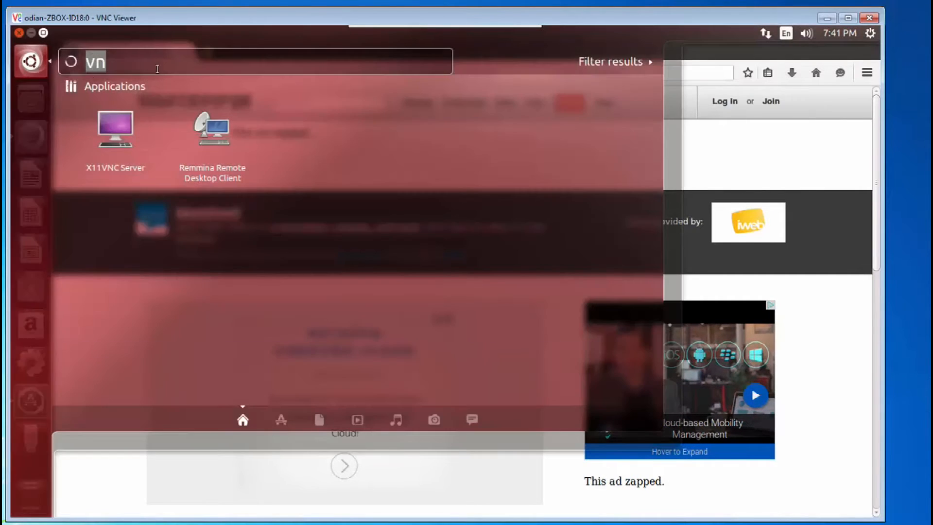
{"action": "key", "text": "BackSpace"}
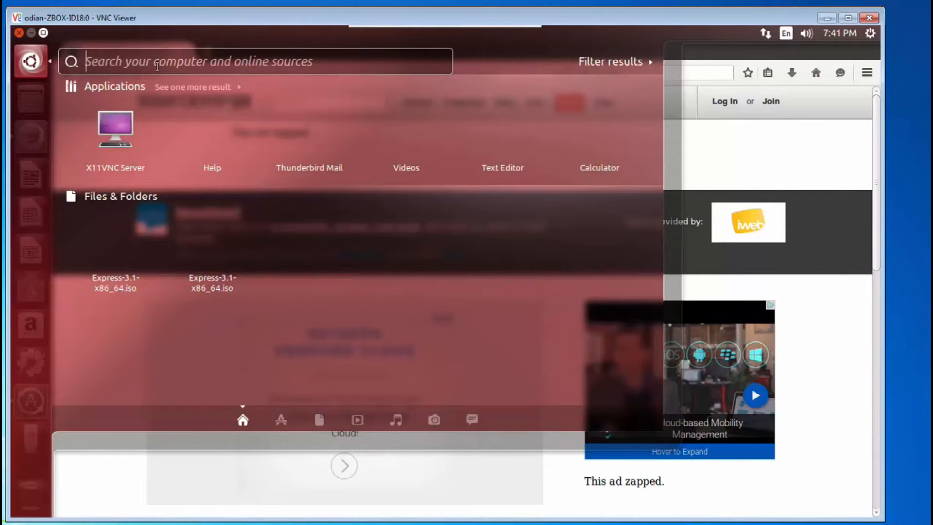
{"action": "type", "text": "vi"}
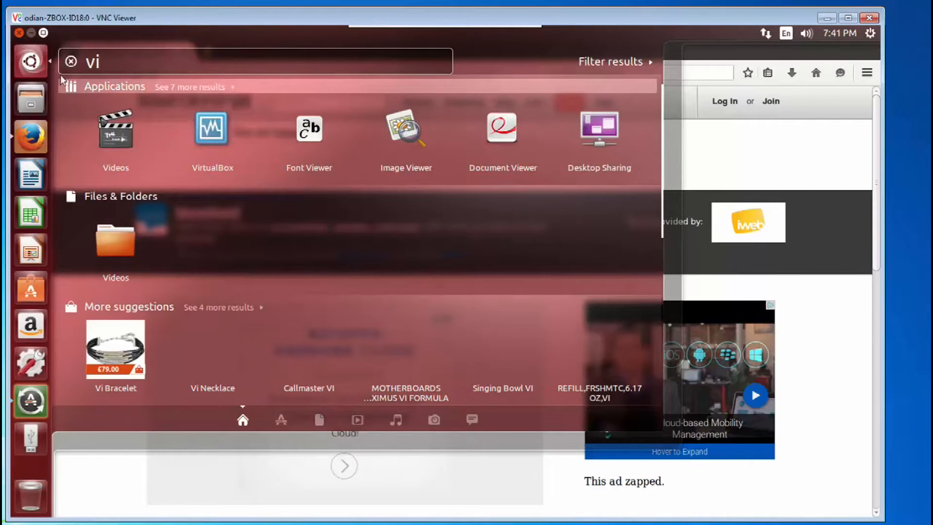
{"action": "left_click", "coordinate": [204, 133]}
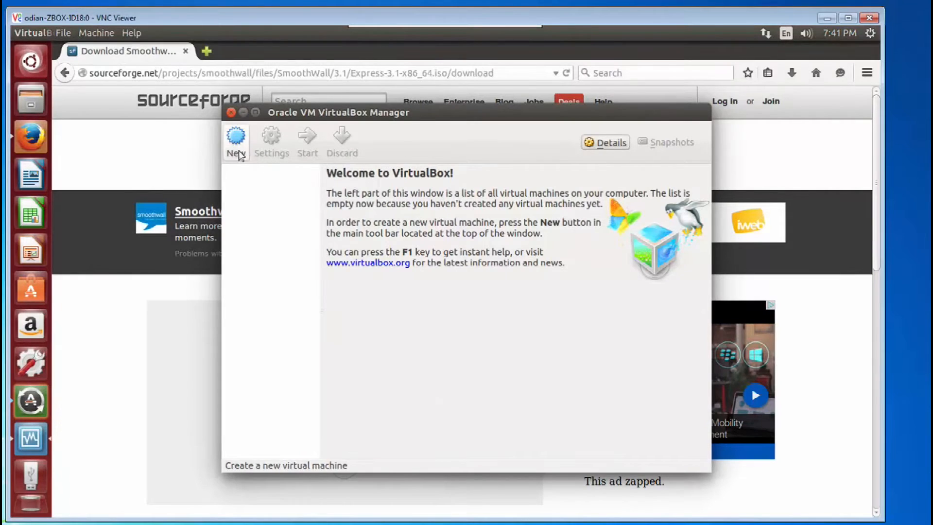
- Start a new virtual machine named smoothwall with type Linux and version Ubuntu (64 bit)
{"action": "left_click", "coordinate": [238, 155]}
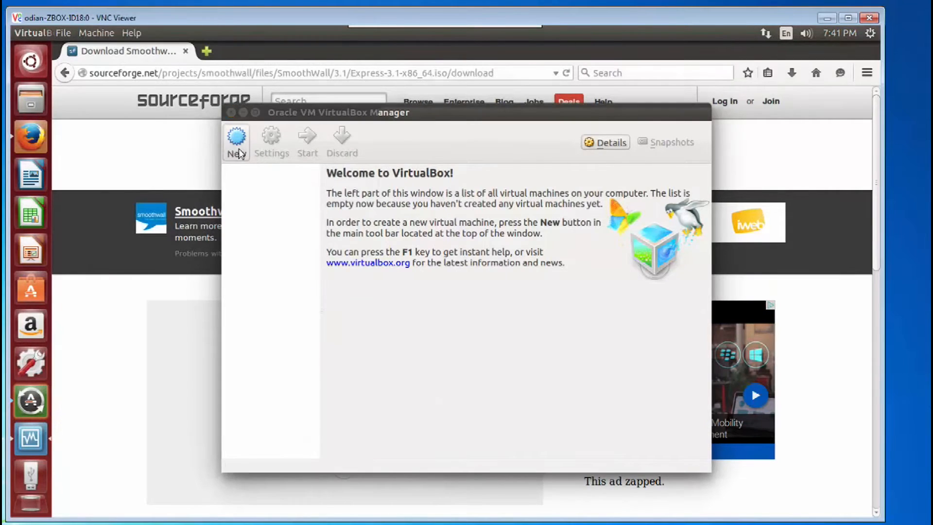
{"action": "type", "text": "s"}
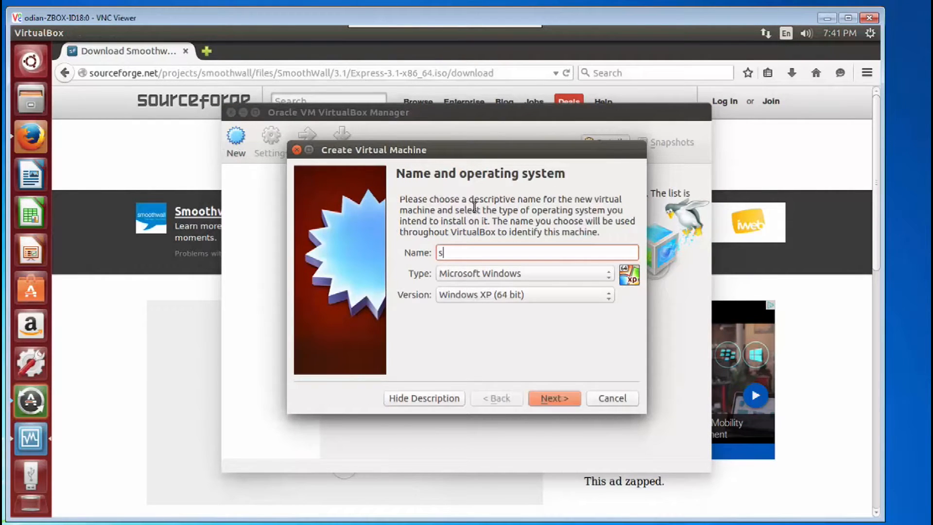
{"action": "type", "text": "moothwall"}
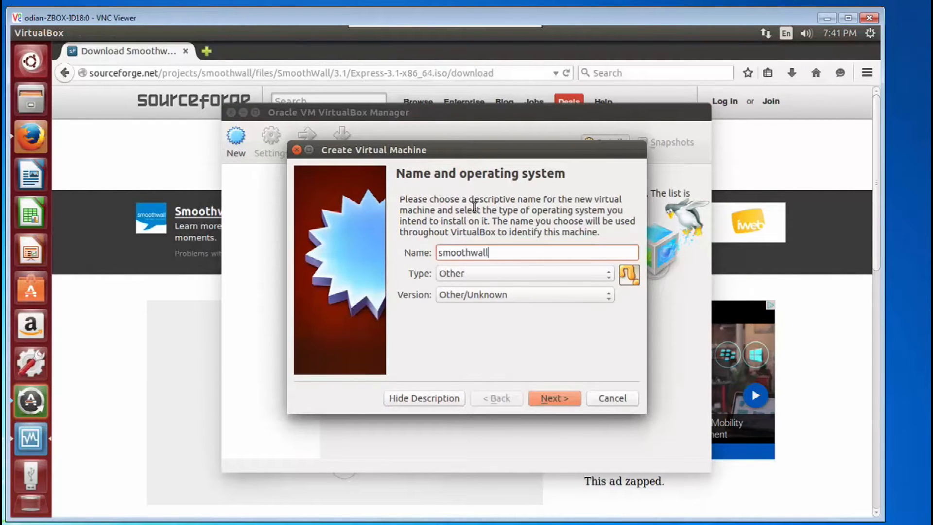
{"action": "left_click", "coordinate": [529, 270]}
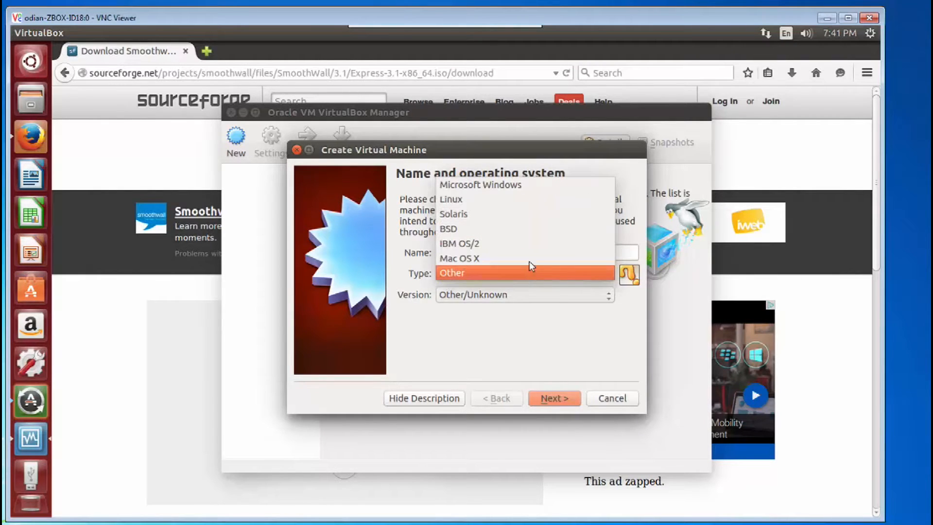
{"action": "left_click", "coordinate": [519, 207]}
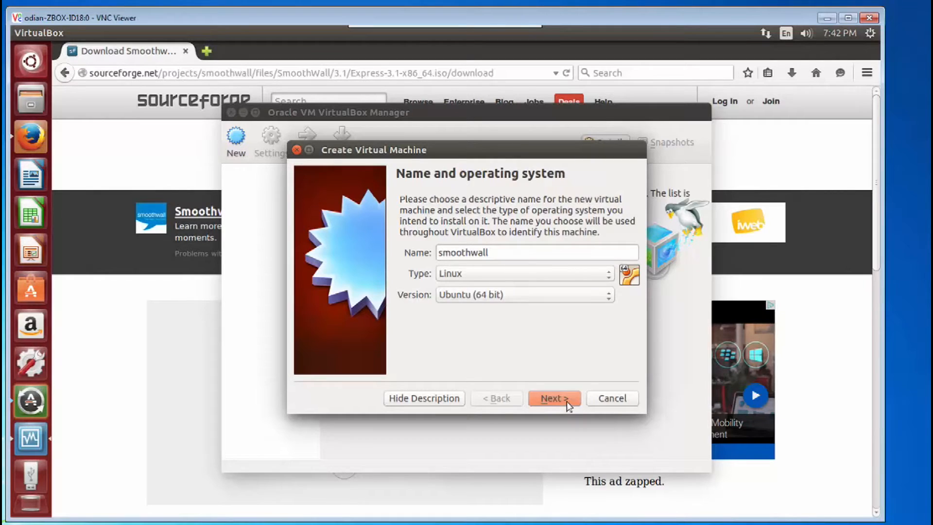
{"action": "left_click", "coordinate": [555, 398]}
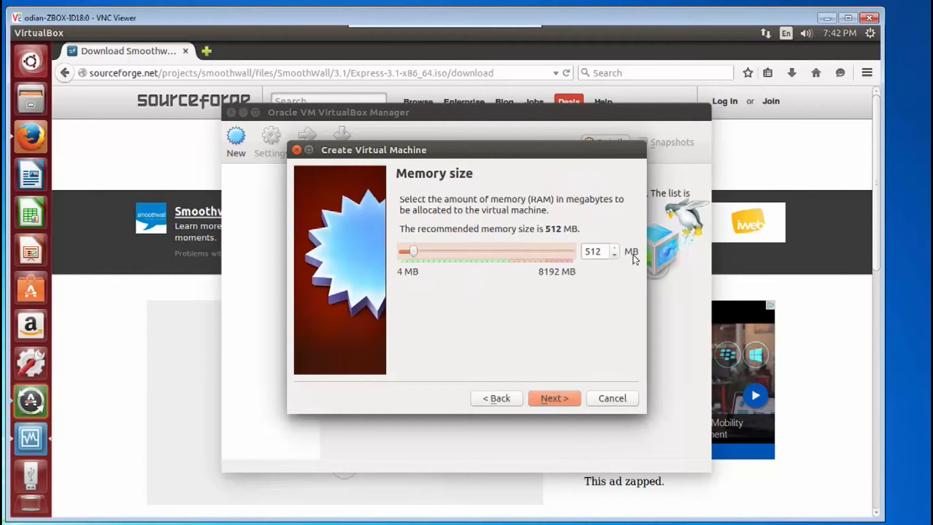
- Keep 512 MB of memory and create a dynamically allocated 8.00 GB virtual hard drive named smoothwall
{"action": "left_click", "coordinate": [558, 396]}
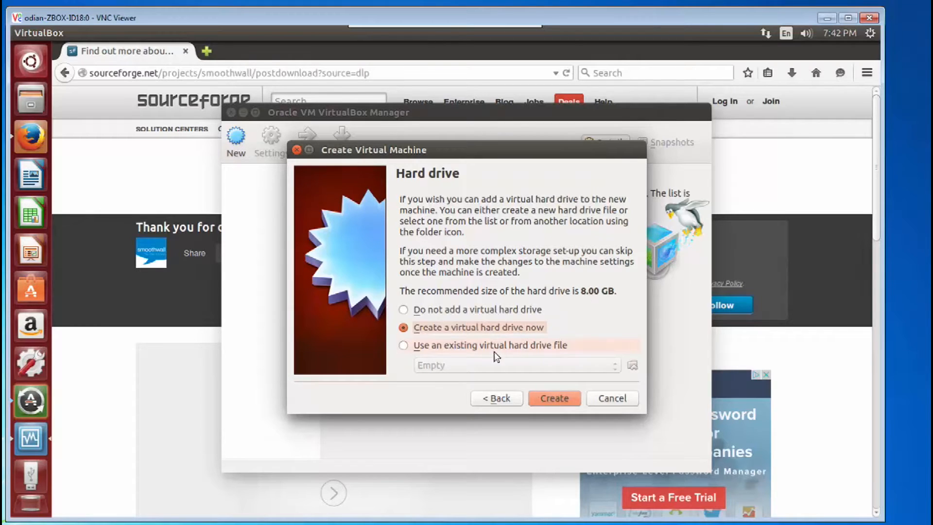
{"action": "left_click", "coordinate": [562, 396]}
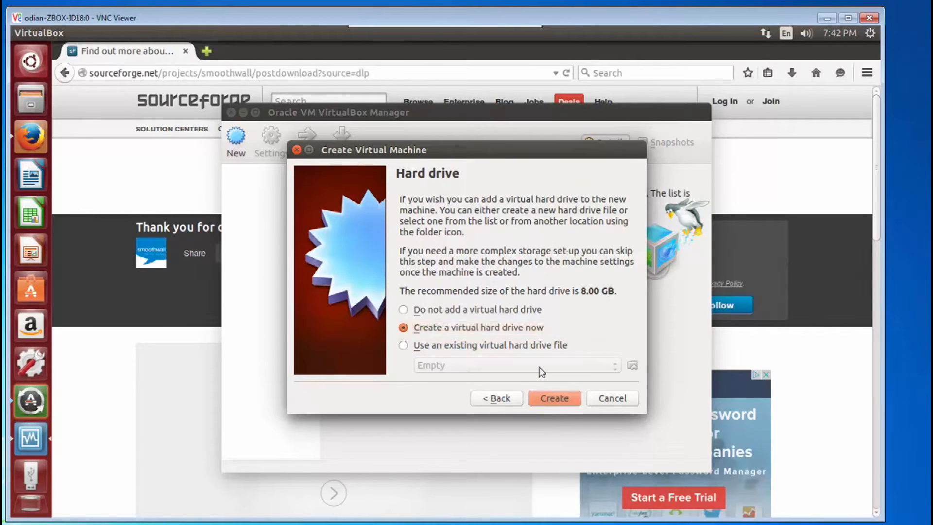
{"action": "left_click", "coordinate": [582, 425]}
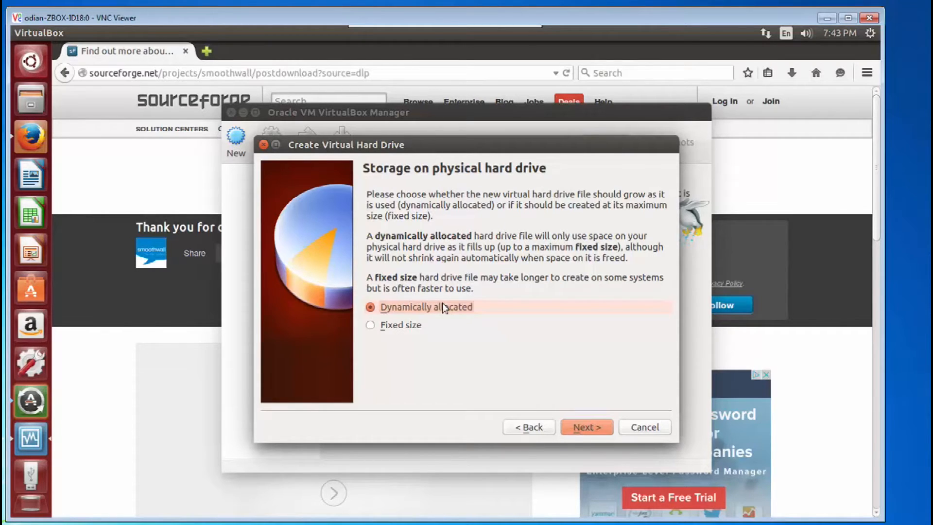
{"action": "left_click", "coordinate": [577, 427]}
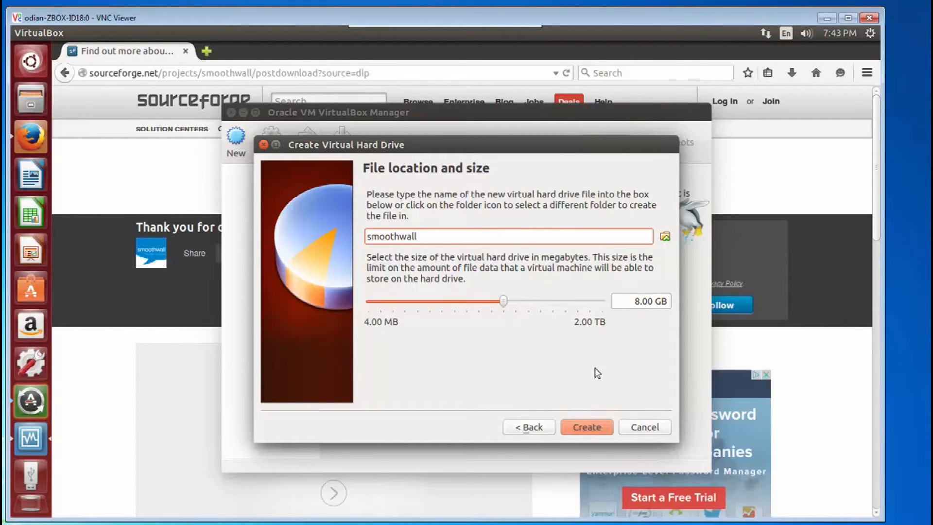
{"action": "left_click", "coordinate": [586, 427]}
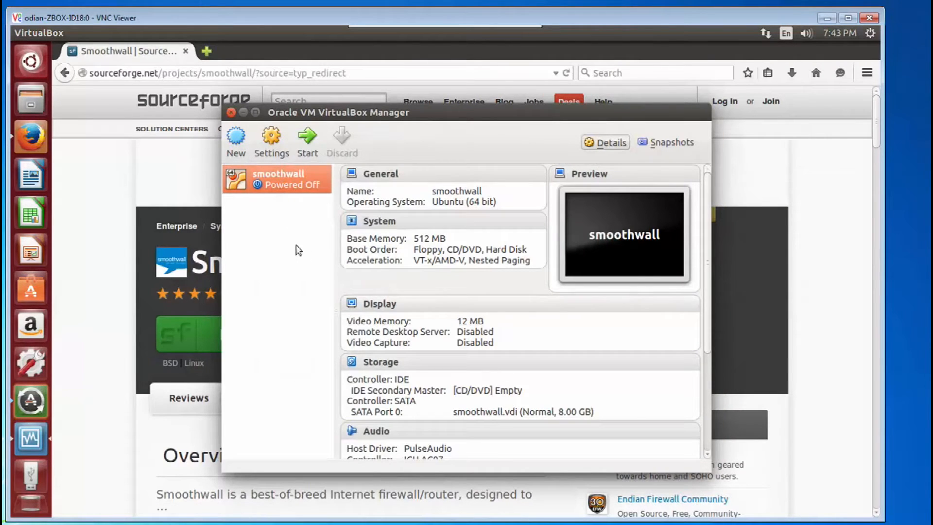
- Open the smoothwall machine's settings and add an IDE CD/DVD drive holding Express-3.1-x86_64.iso from Downloads
{"action": "right_click", "coordinate": [292, 187]}
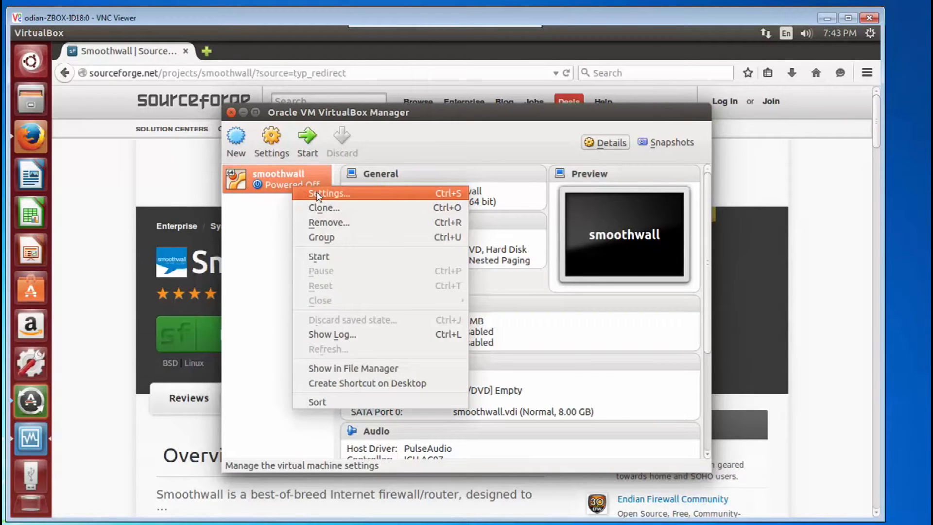
{"action": "left_click", "coordinate": [355, 193]}
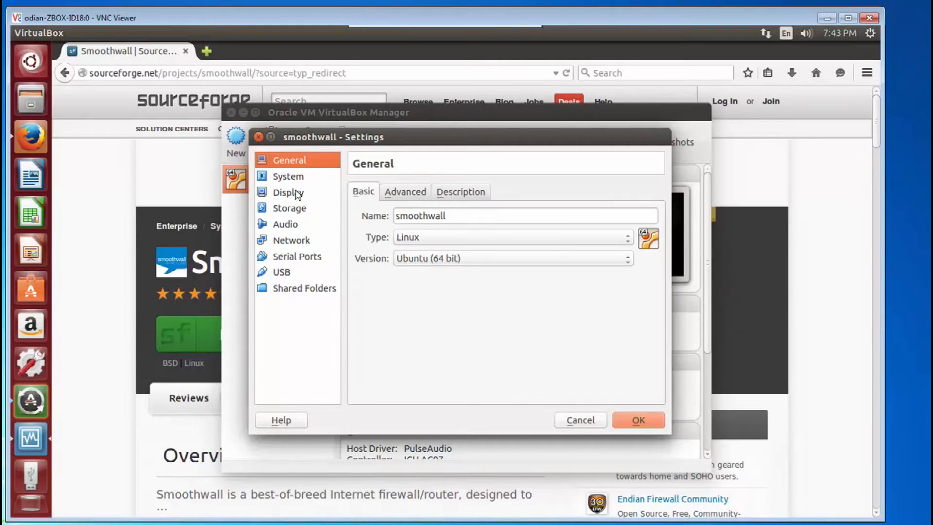
{"action": "left_click", "coordinate": [295, 180]}
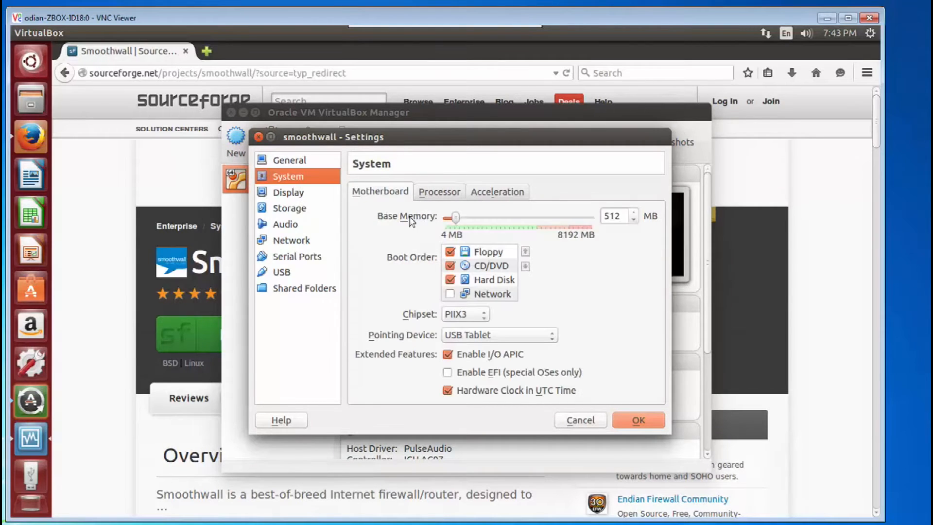
{"action": "left_click", "coordinate": [505, 193]}
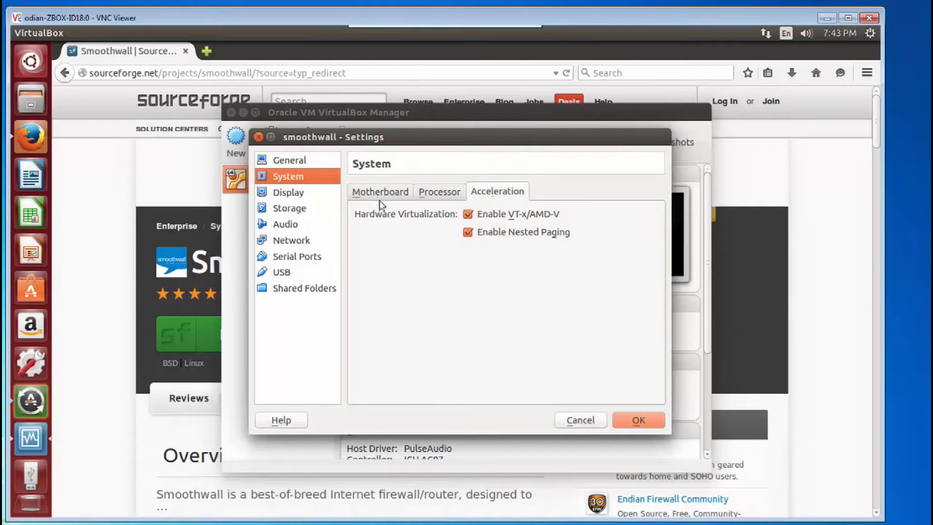
{"action": "left_click", "coordinate": [291, 209]}
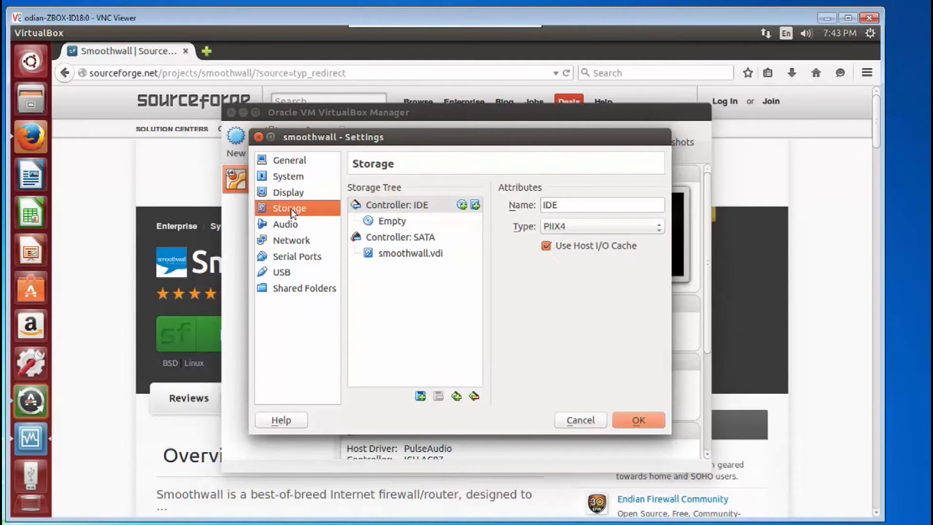
{"action": "left_click", "coordinate": [461, 205]}
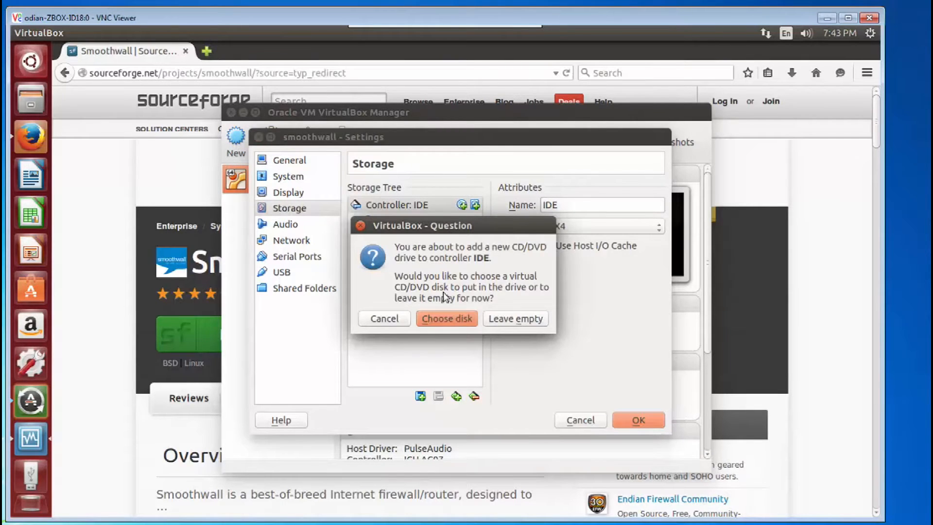
{"action": "left_click", "coordinate": [446, 318]}
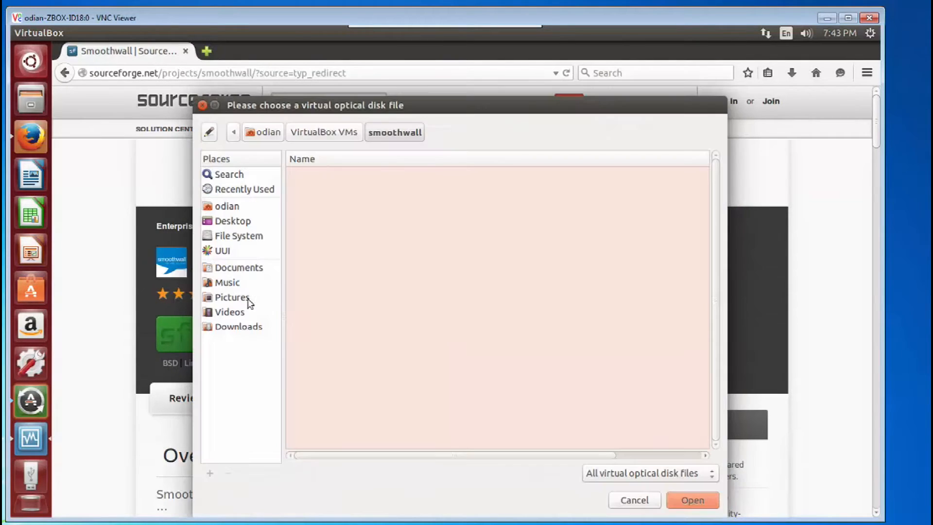
{"action": "left_click", "coordinate": [245, 331]}
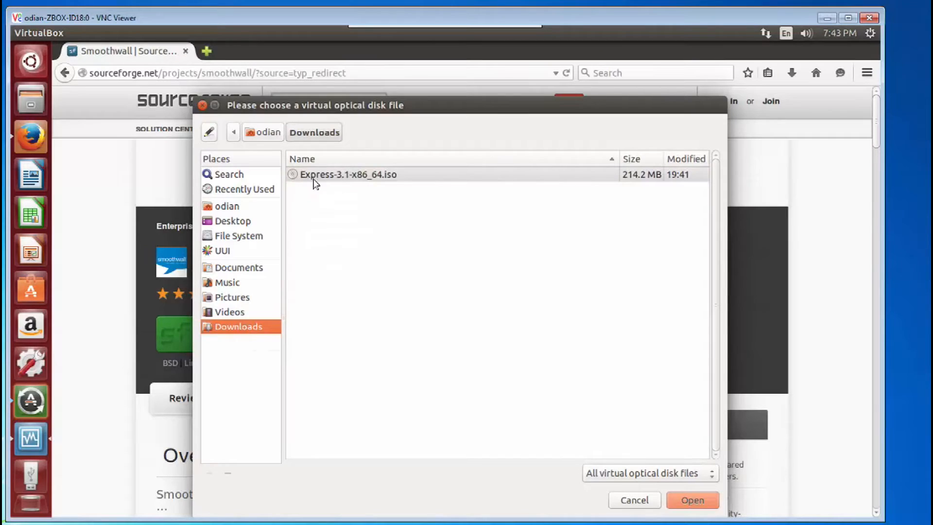
{"action": "double_click", "coordinate": [386, 176]}
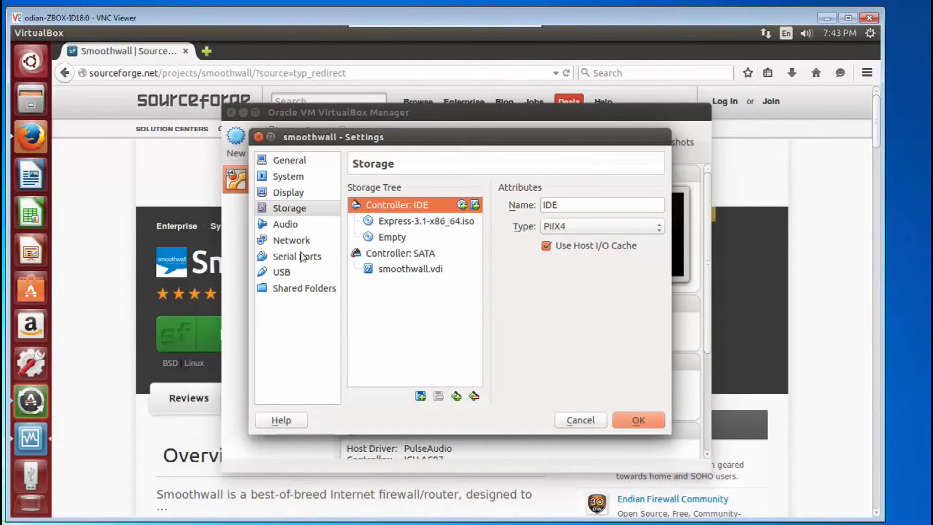
- Attach network Adapter 1 to Bridged Adapter and enable network Adapter 2
{"action": "left_click", "coordinate": [299, 241]}
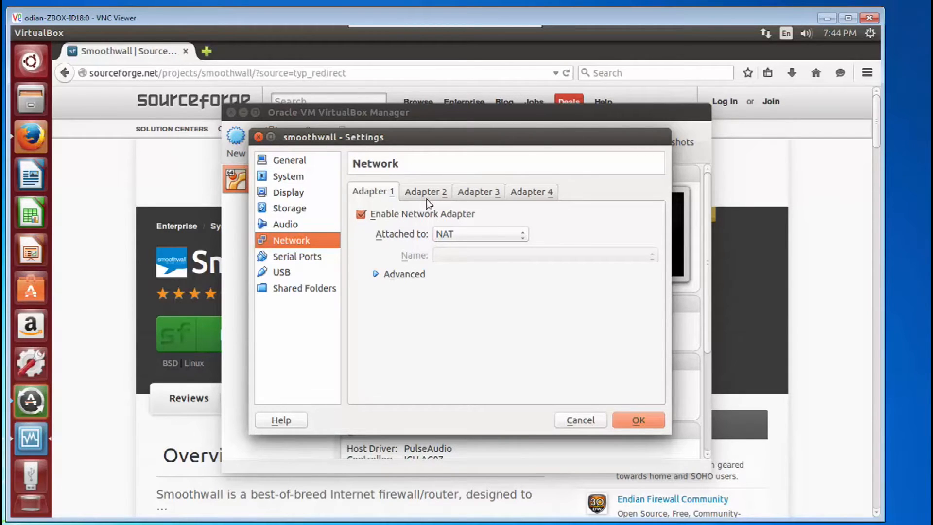
{"action": "left_click", "coordinate": [452, 235]}
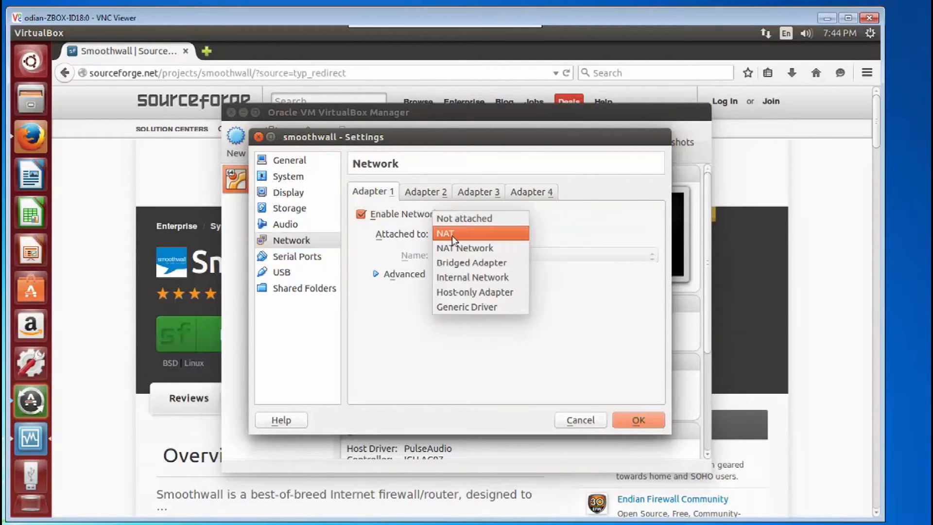
{"action": "left_click", "coordinate": [453, 261]}
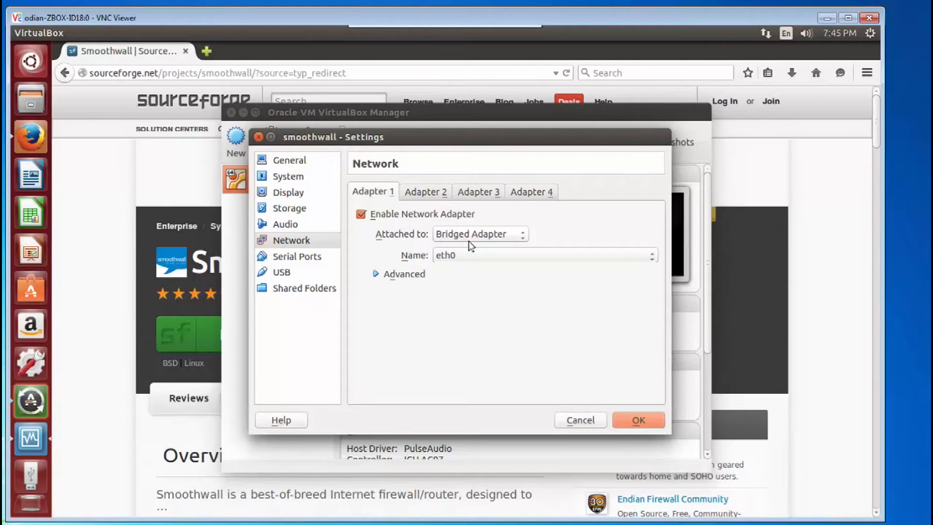
{"action": "left_click", "coordinate": [426, 191]}
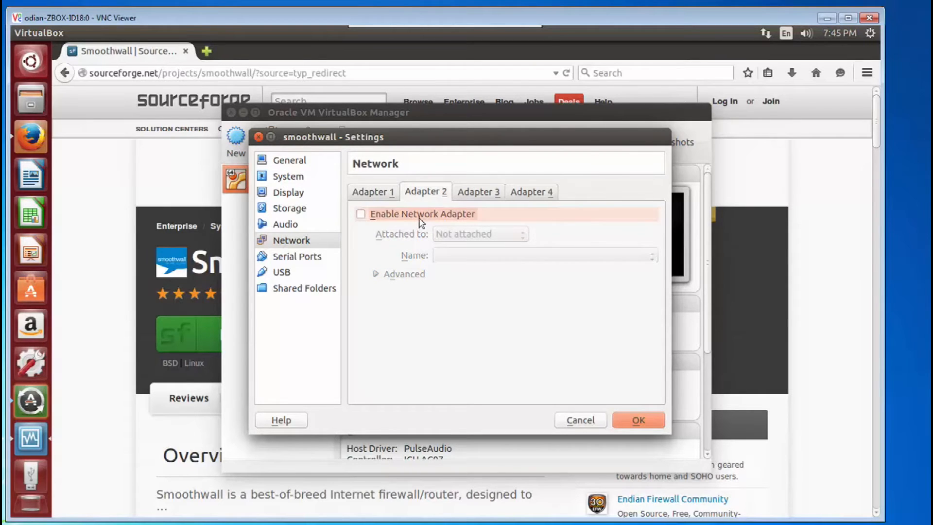
{"action": "left_click", "coordinate": [420, 215]}
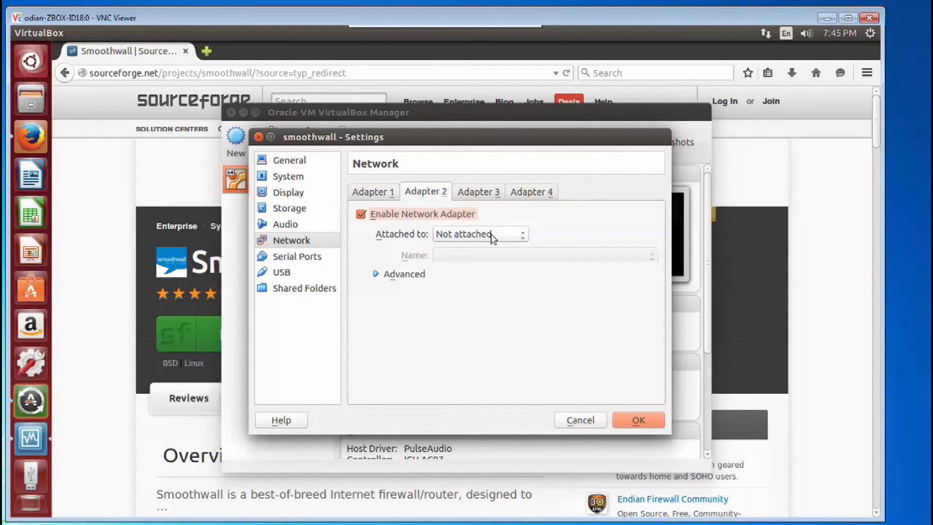
- Attach network Adapter 2 to Bridged Adapter on eth0 and save the machine settings
{"action": "left_click", "coordinate": [492, 237]}
{"action": "left_click", "coordinate": [479, 273]}
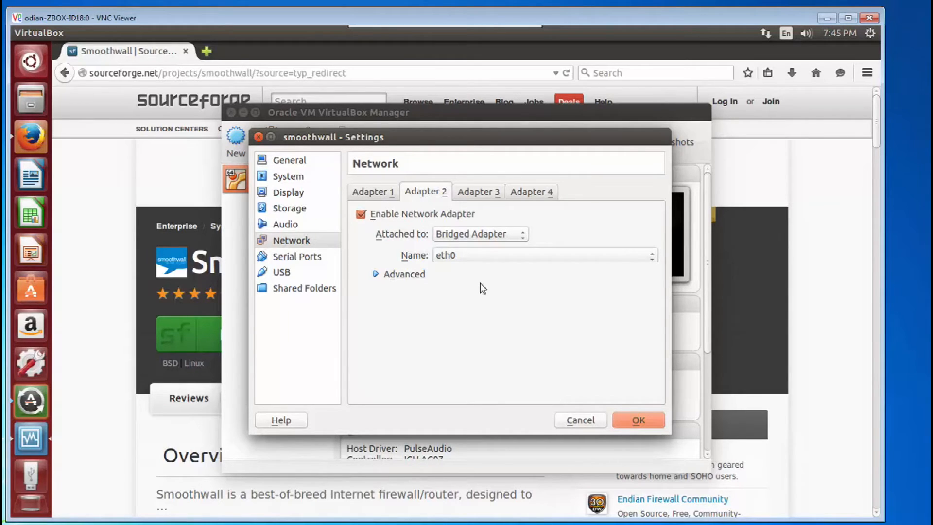
{"action": "left_click", "coordinate": [638, 422]}
- Start the smoothwall machine and capture mouse and keyboard, turning off this capture message for the future
{"action": "left_click", "coordinate": [306, 142]}
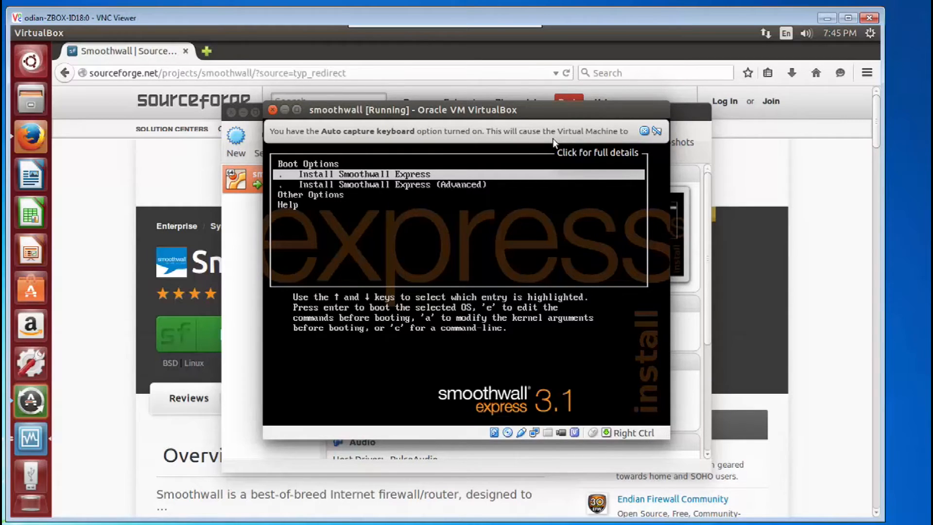
{"action": "left_click", "coordinate": [508, 215]}
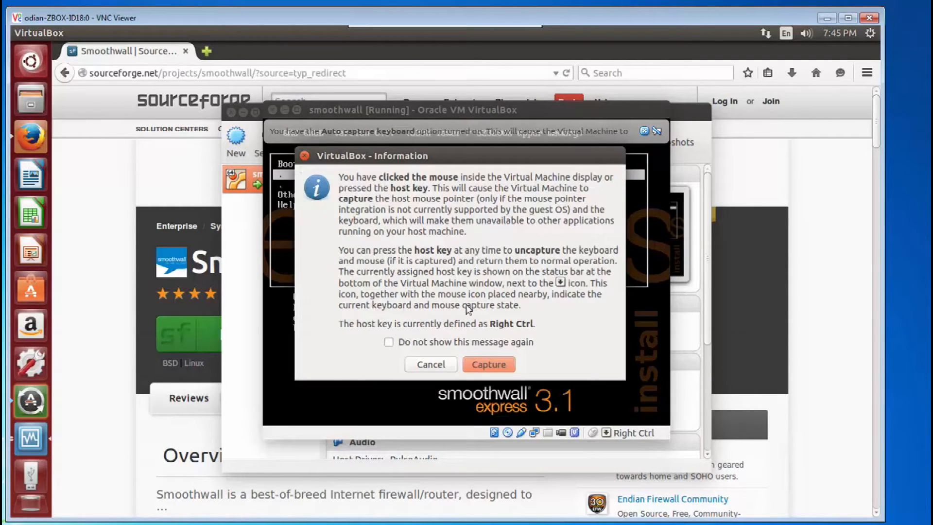
{"action": "left_click", "coordinate": [431, 342]}
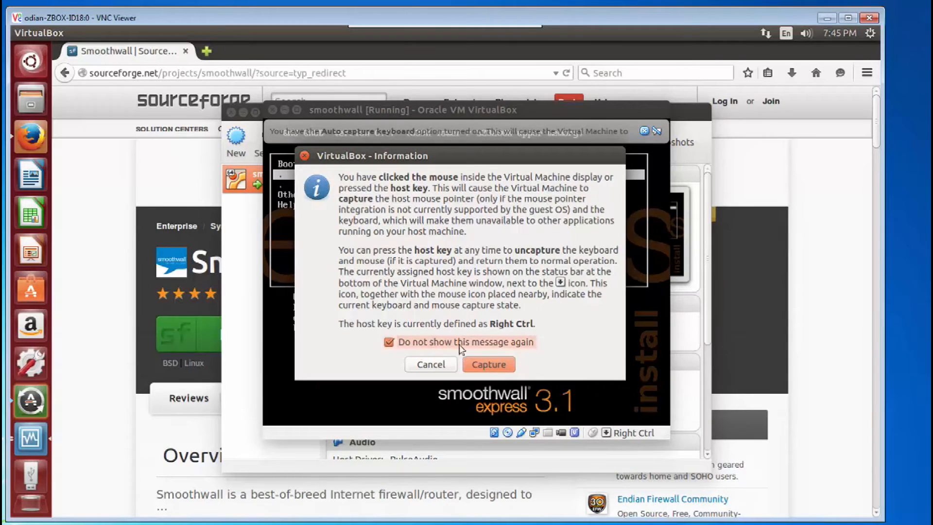
{"action": "left_click", "coordinate": [488, 365]}
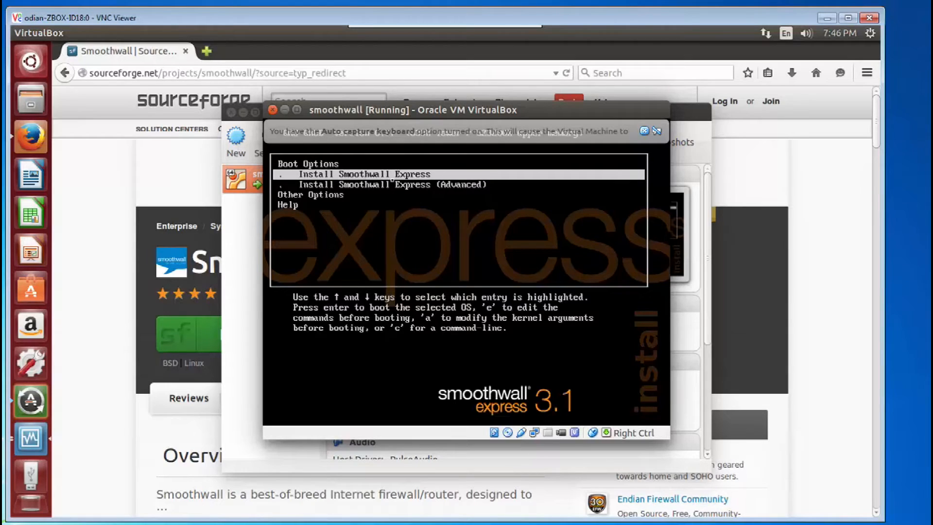
- Boot Install Smoothwall Express and accept the welcome, disk preparation, erase warning and installation complete screens
{"action": "key", "text": "Return"}
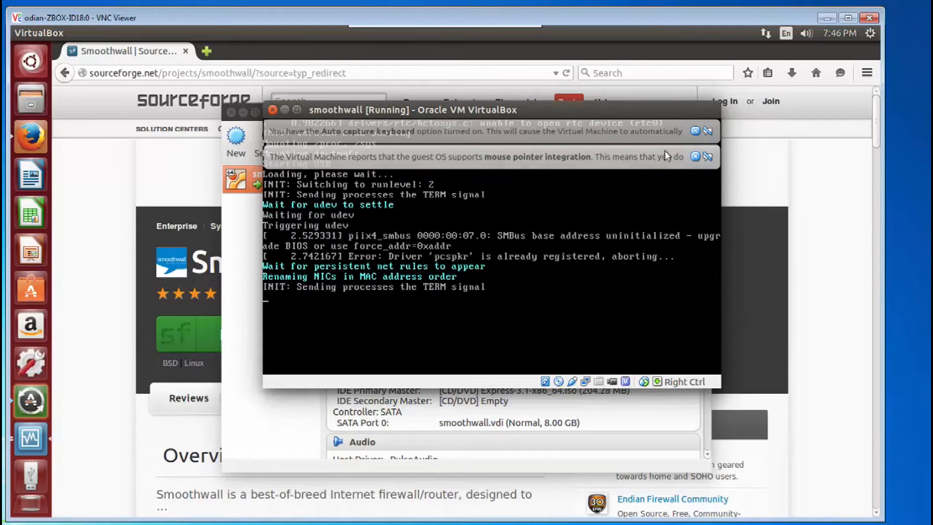
{"action": "left_click", "coordinate": [695, 131]}
{"action": "left_click", "coordinate": [694, 131]}
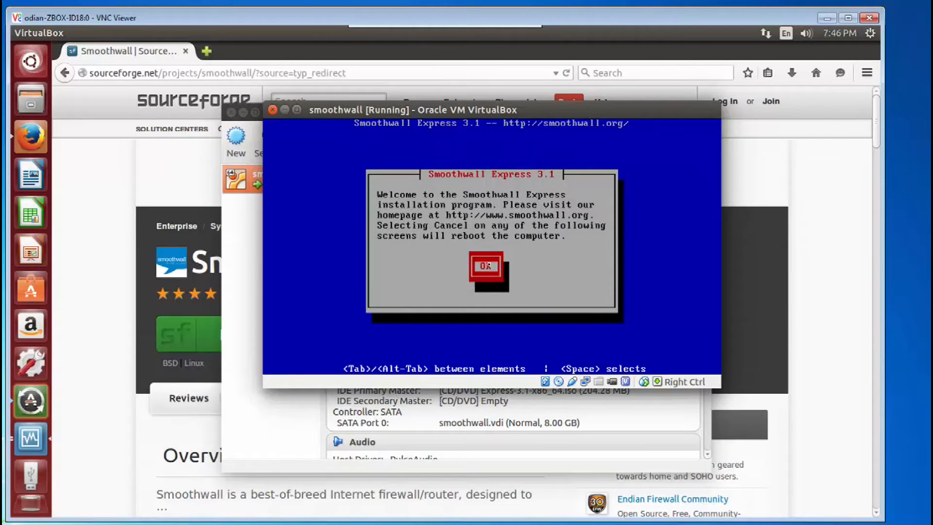
{"action": "key", "text": "Return"}
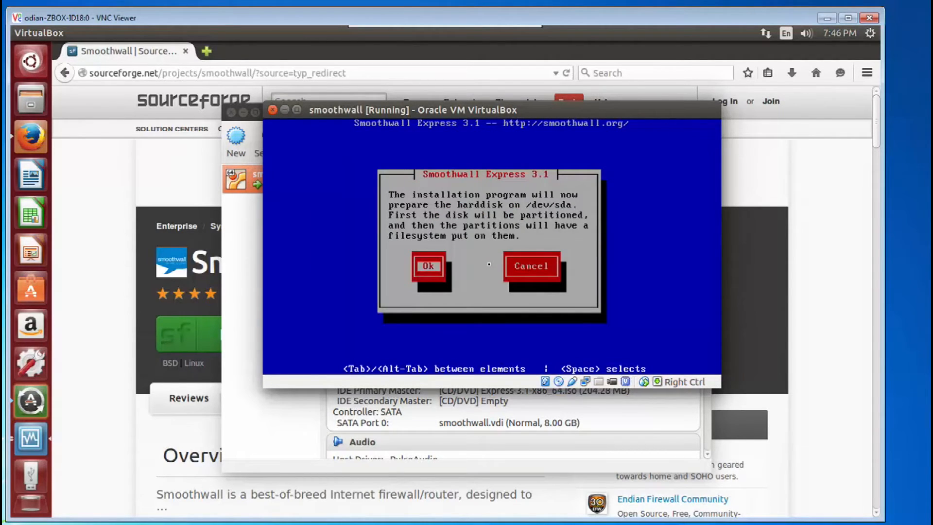
{"action": "key", "text": "Return"}
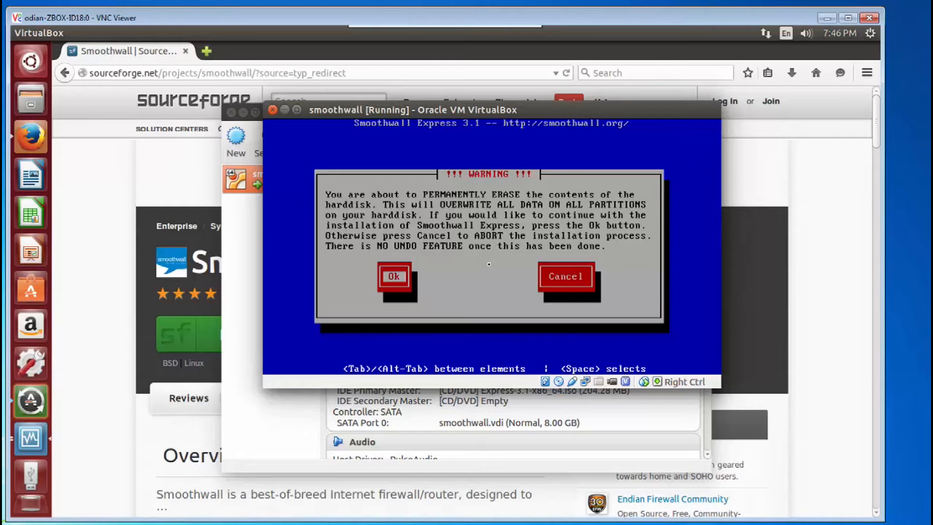
{"action": "key", "text": "Return"}
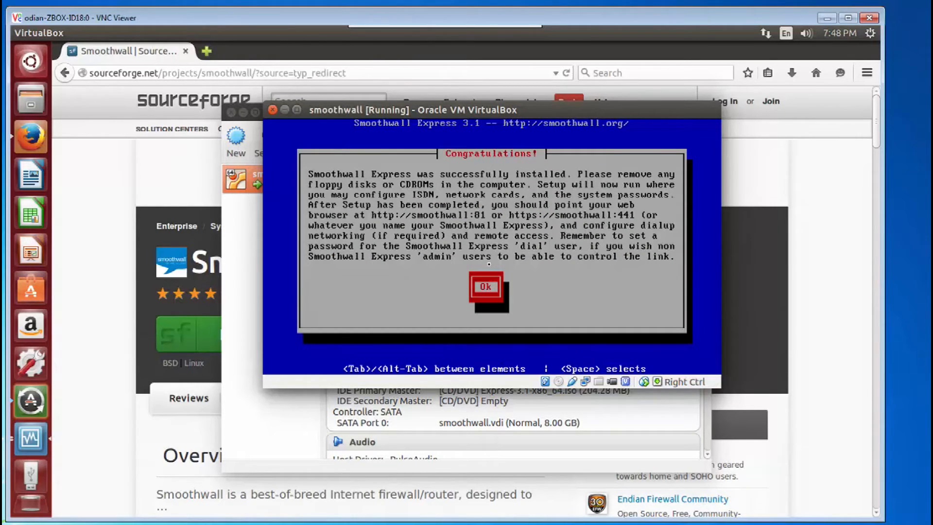
{"action": "key", "text": "Return"}
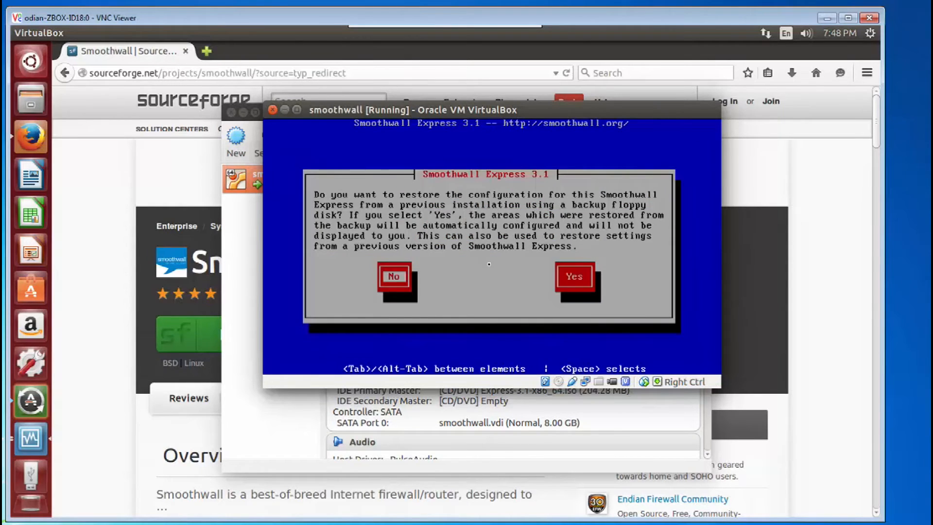
- Decline restoring a previous configuration and choose the us keyboard mapping
{"action": "key", "text": "Return"}
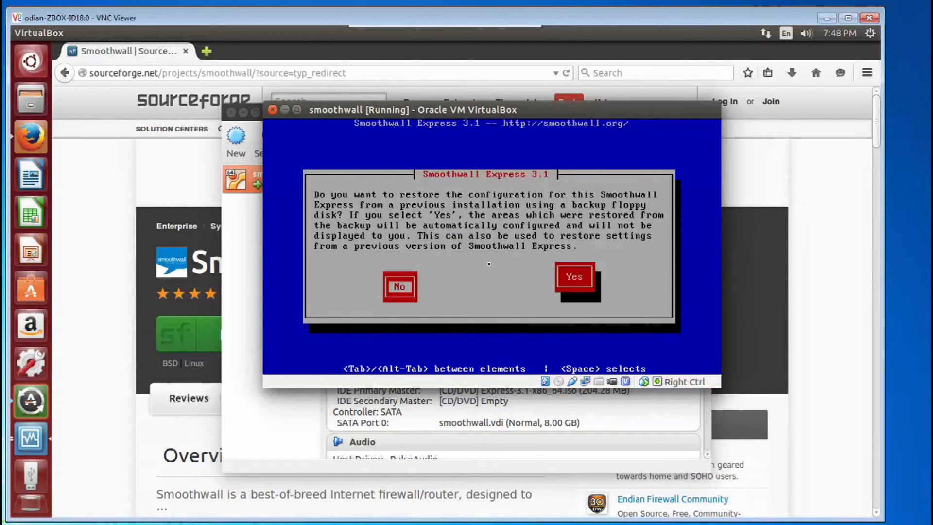
{"action": "key", "text": "Down"}
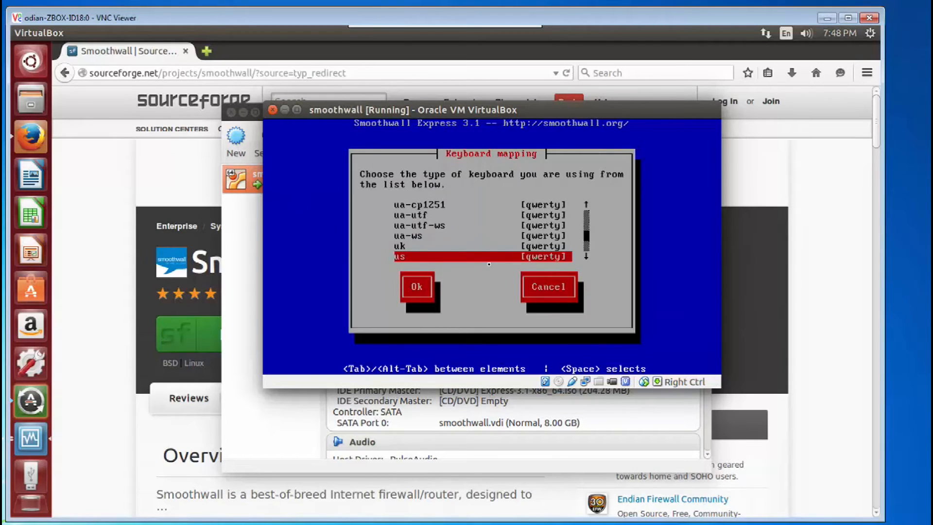
{"action": "key", "text": "Return"}
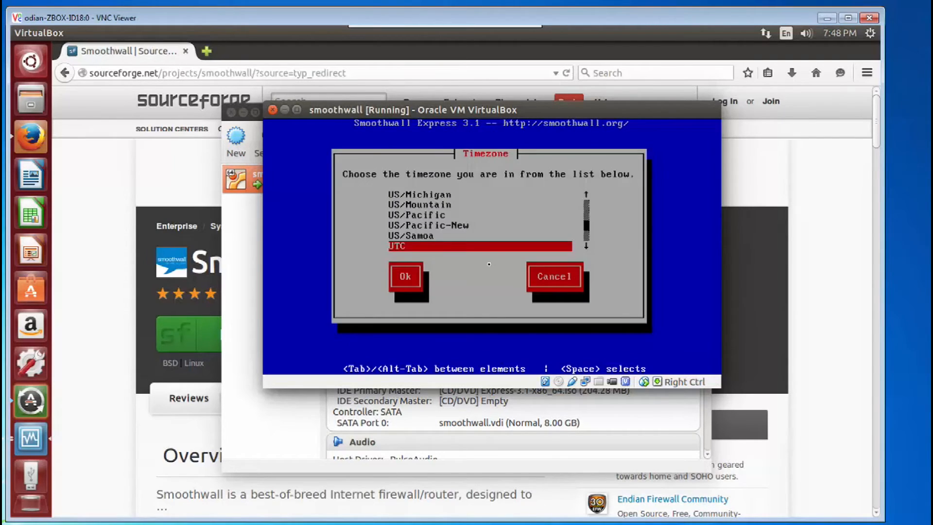
- Set the timezone to US/Eastern
{"action": "key", "text": "Up"}
{"action": "key", "text": "Up"}
{"action": "key", "text": "Up"}
{"action": "key", "text": "Up"}
{"action": "key", "text": "Up"}
{"action": "key", "text": "Up"}
{"action": "key", "text": "Up"}
{"action": "key", "text": "Up"}
{"action": "key", "text": "Up"}
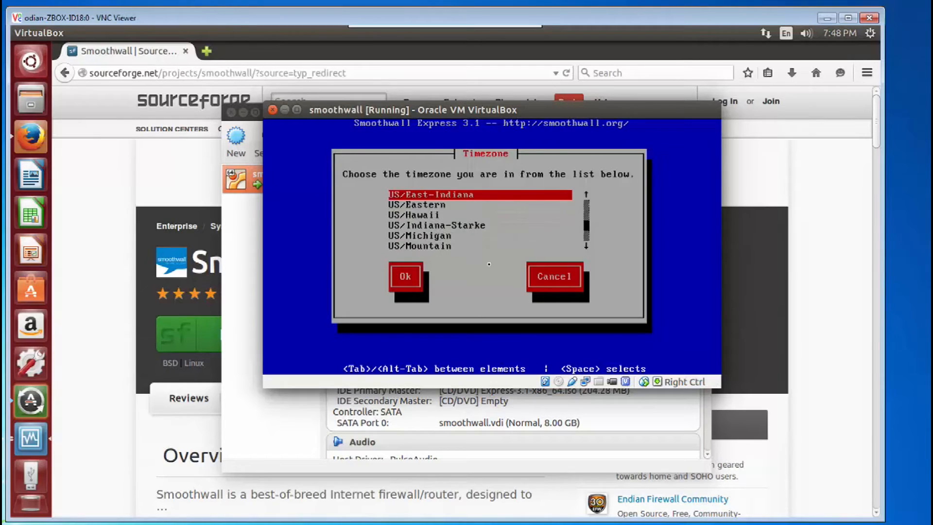
{"action": "key", "text": "Down"}
{"action": "key", "text": "Return"}
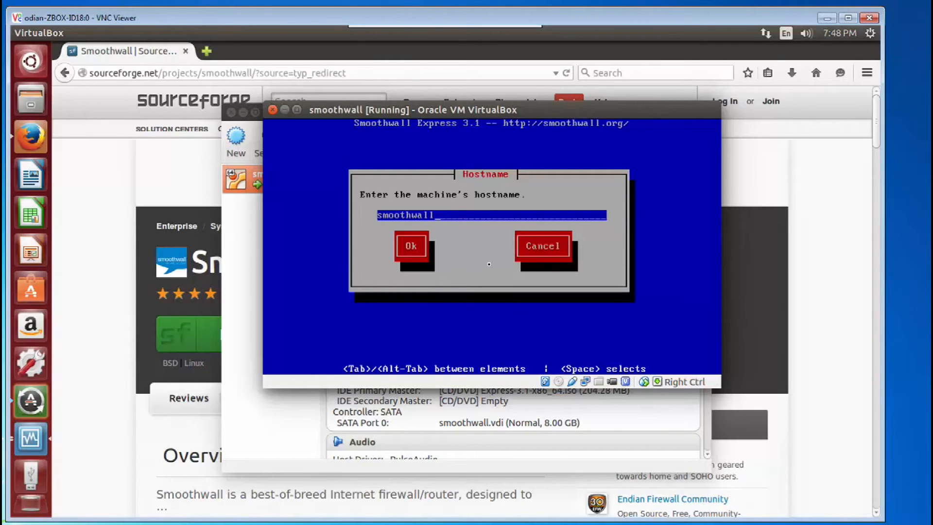
- Set the hostname to smoothwall0 and choose the Open default security policy
{"action": "type", "text": "0"}
{"action": "key", "text": "Tab"}
{"action": "key", "text": "Return"}
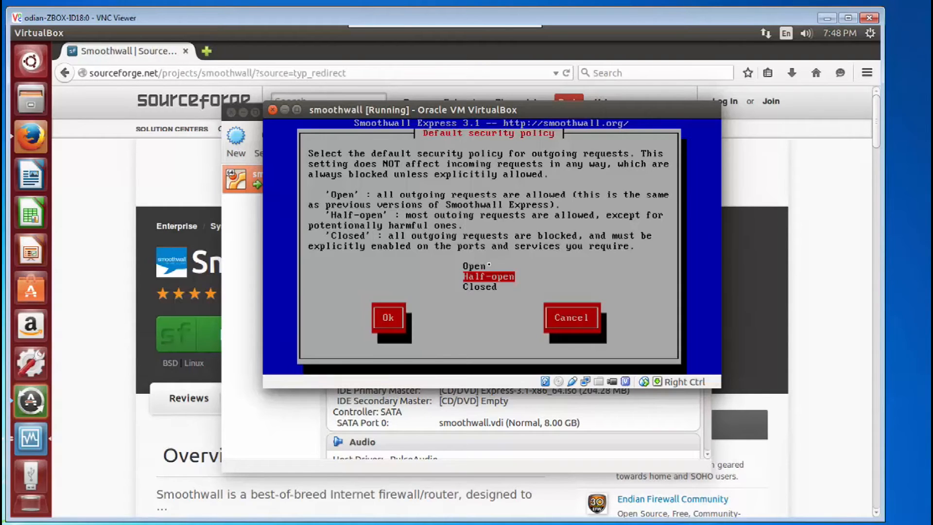
{"action": "key", "text": "Up"}
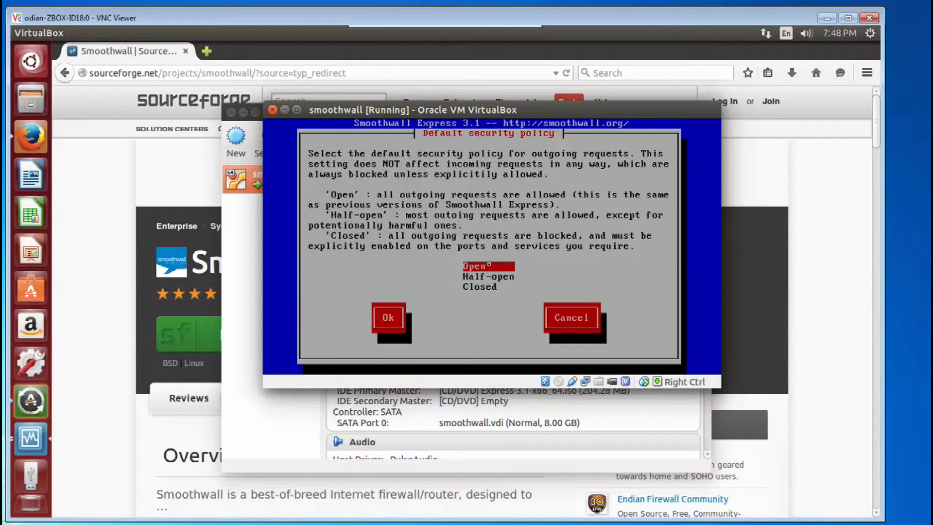
{"action": "key", "text": "Return"}
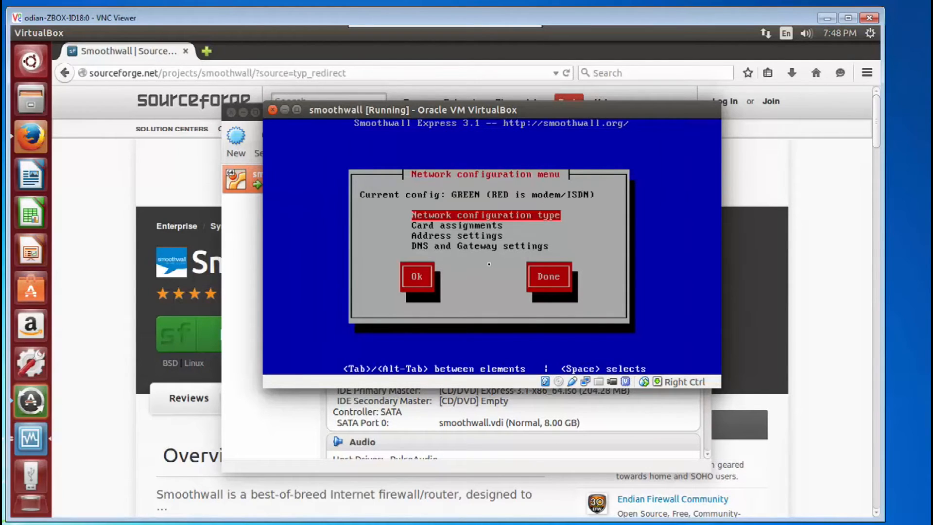
- Set the network configuration type to GREEN + RED
{"action": "key", "text": "Return"}
{"action": "key", "text": "Down"}
{"action": "key", "text": "Down"}
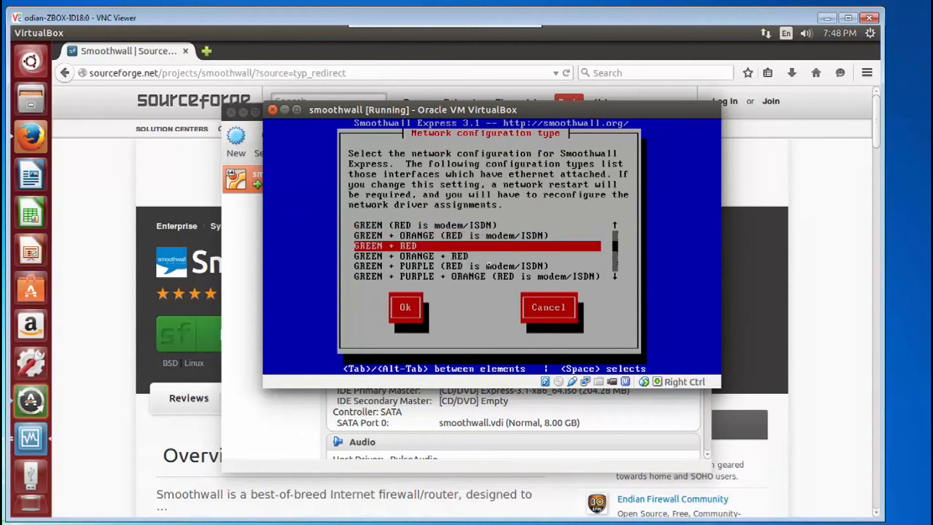
{"action": "key", "text": "Return"}
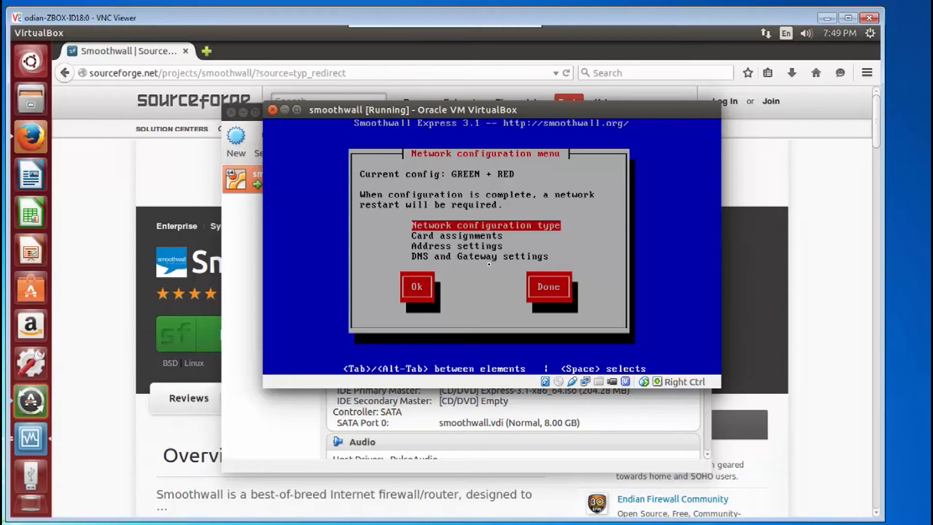
- Reassign the network cards, giving the first ethernet card to GREEN and the second to RED
{"action": "key", "text": "Down"}
{"action": "key", "text": "Return"}
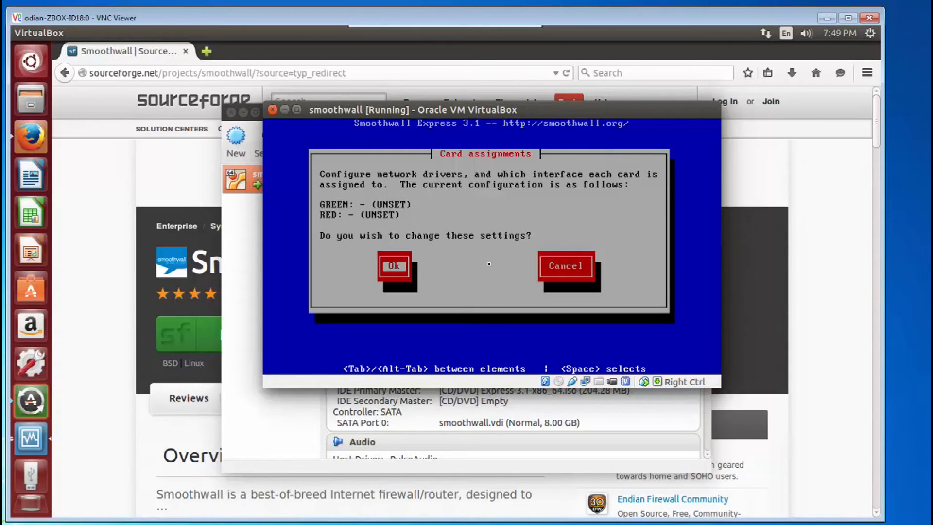
{"action": "key", "text": "Return"}
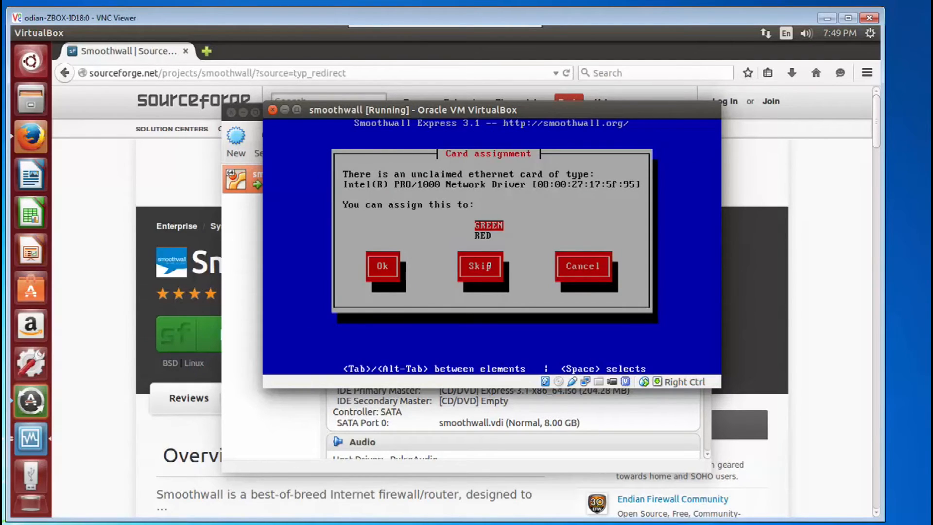
{"action": "key", "text": "Return"}
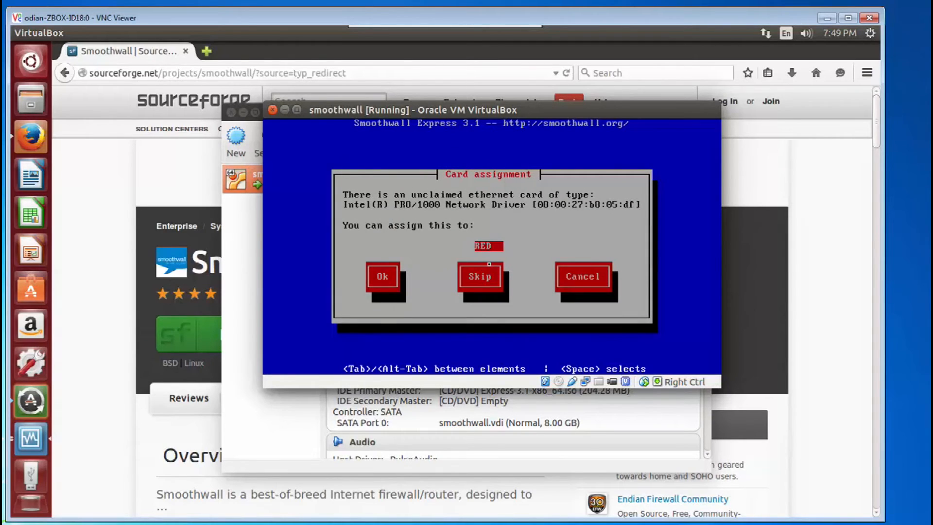
{"action": "key", "text": "Return"}
- Set the GREEN interface IP address to 192.168.35.1 in the address settings
{"action": "key", "text": "Return"}
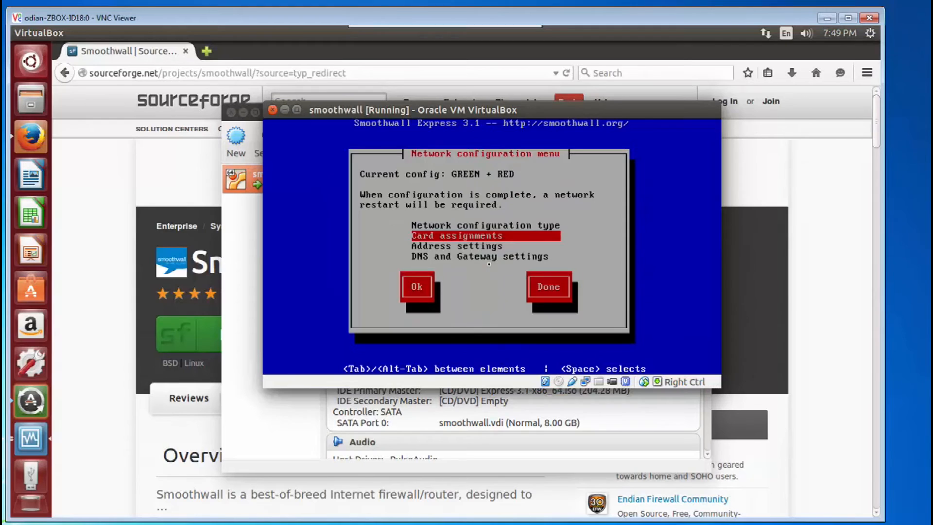
{"action": "key", "text": "Down"}
{"action": "key", "text": "Return"}
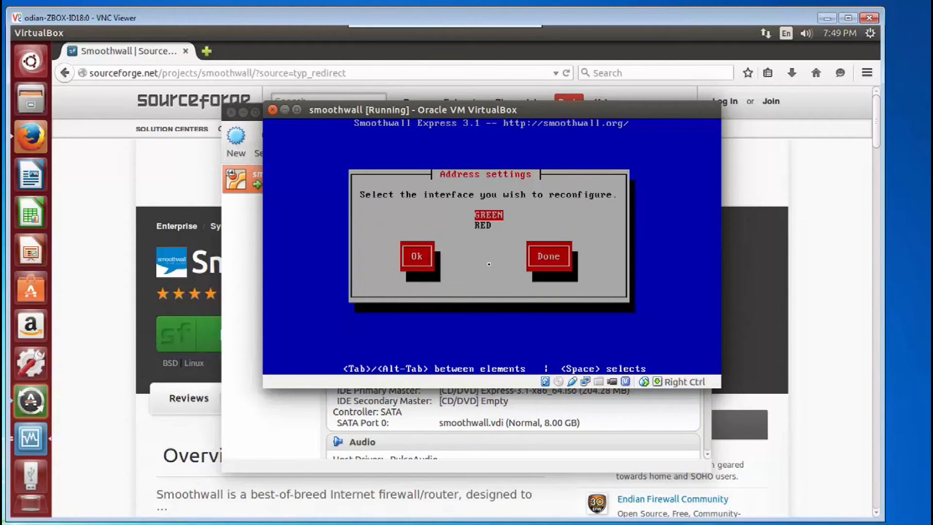
{"action": "key", "text": "Return"}
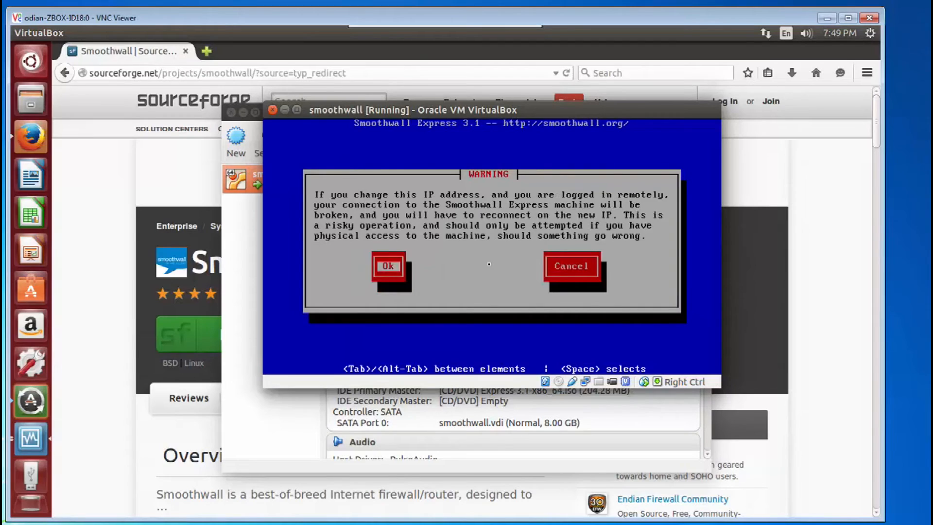
{"action": "key", "text": "Return"}
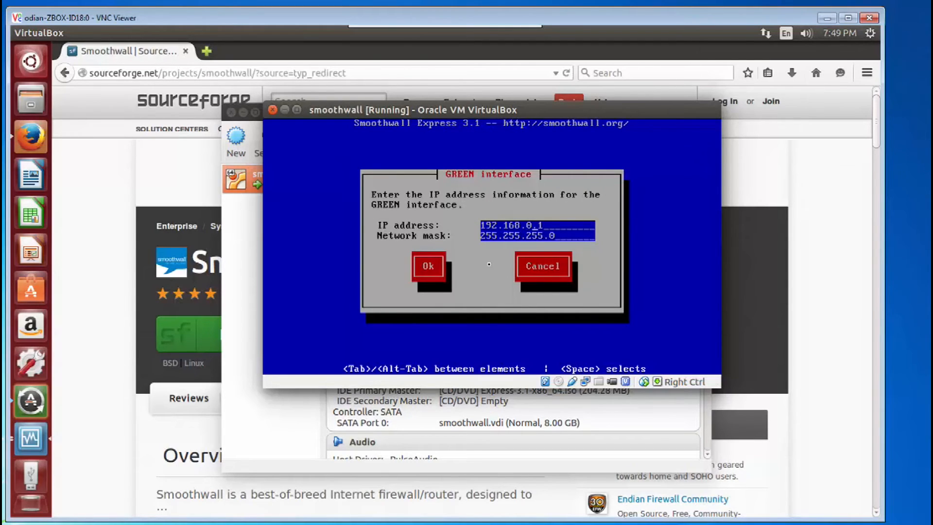
{"action": "key", "text": "BackSpace"}
{"action": "type", "text": "35"}
{"action": "key", "text": "Tab"}
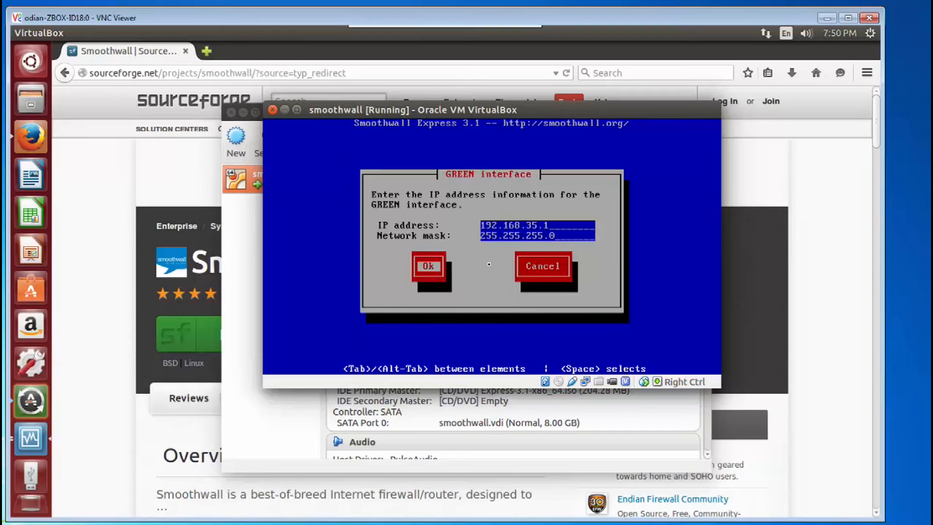
{"action": "key", "text": "Return"}
- Give the RED interface the static IP address 192.168.11.25
{"action": "key", "text": "Down"}
{"action": "key", "text": "Return"}
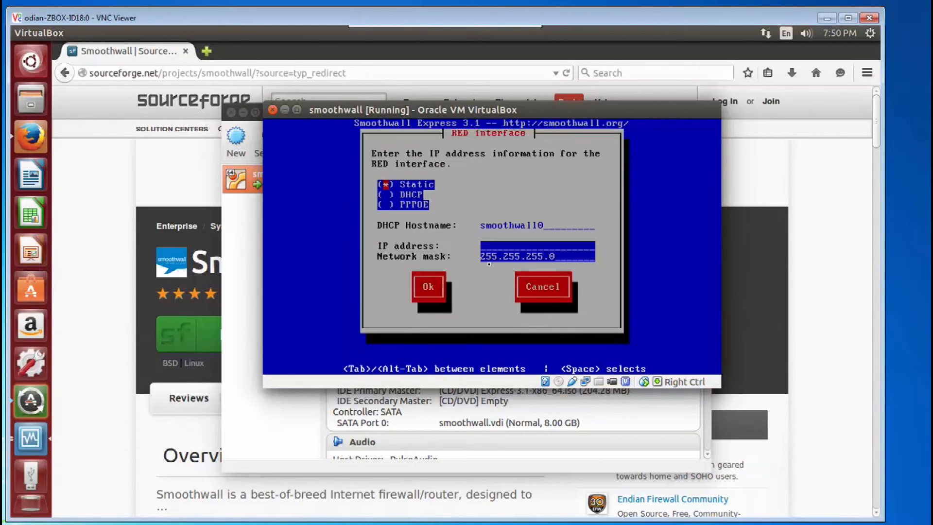
{"action": "key", "text": "Down"}
{"action": "key", "text": "Down"}
{"action": "type", "text": "192.168.11.1"}
{"action": "key", "text": "BackSpace"}
{"action": "type", "text": "25"}
{"action": "key", "text": "Tab"}
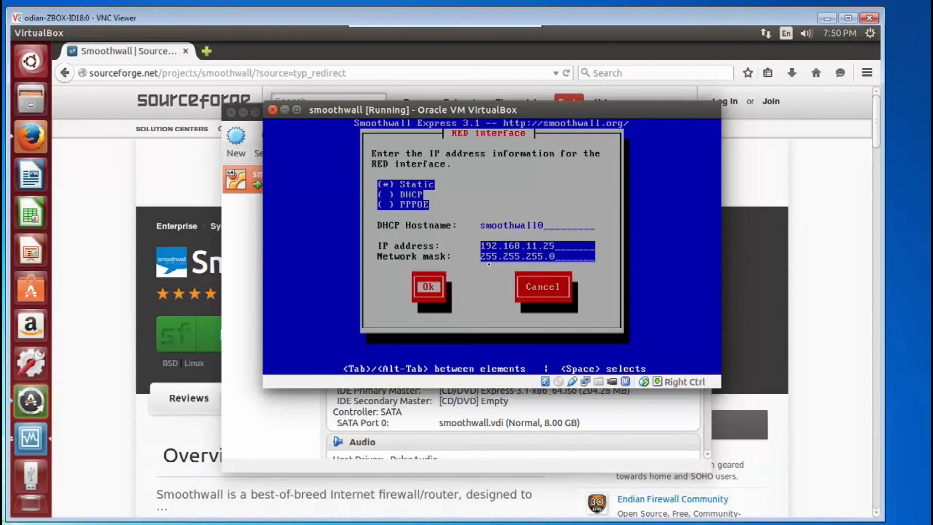
{"action": "key", "text": "Return"}
- Close the address settings, open the DNS and Gateway settings, and enter primary DNS 8.8.8.8 and secondary DNS 8.8.4.4
{"action": "key", "text": "Tab"}
{"action": "key", "text": "Tab"}
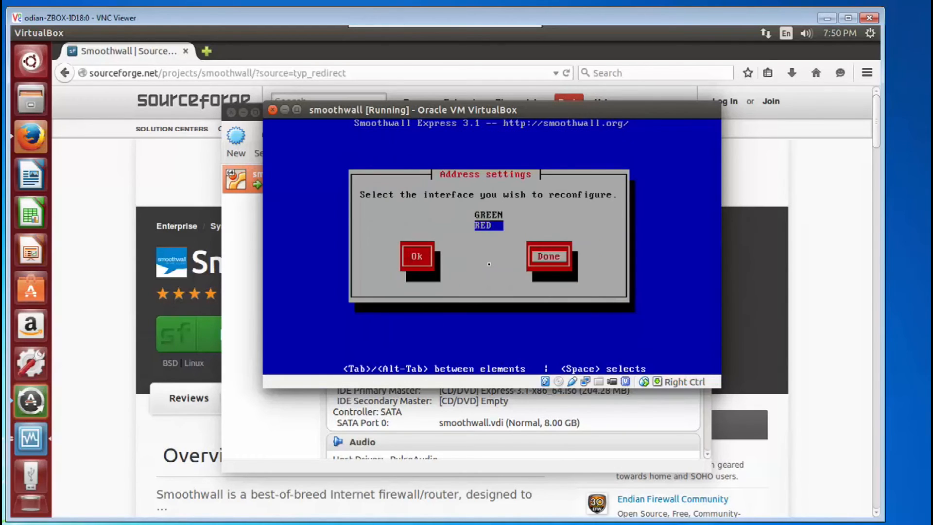
{"action": "key", "text": "Return"}
{"action": "key", "text": "Down"}
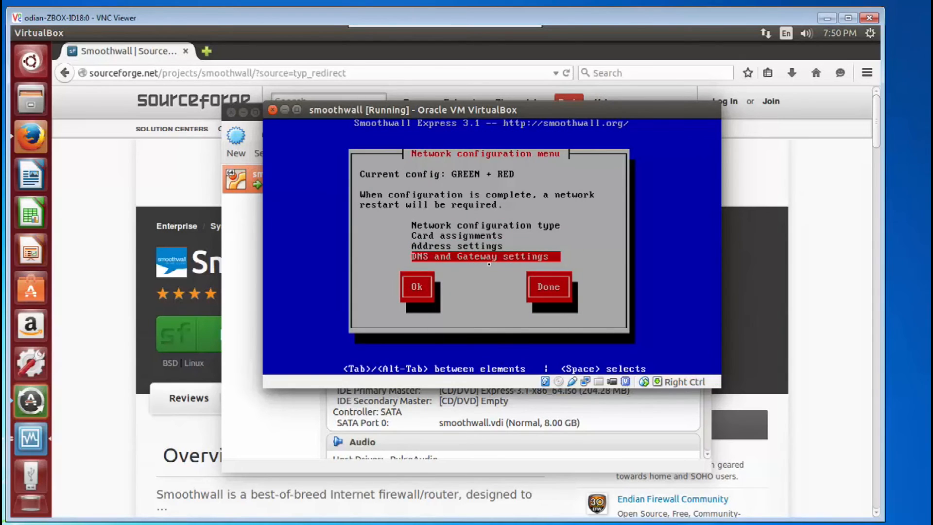
{"action": "key", "text": "Return"}
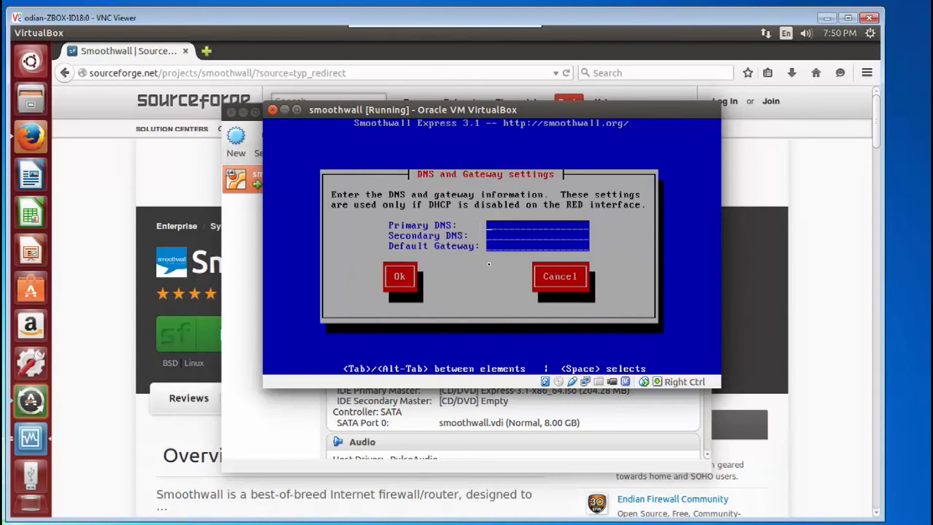
{"action": "type", "text": "8.8."}
{"action": "type", "text": "8.8"}
{"action": "type", "text": "8.8"}
{"action": "type", "text": ".4.4"}
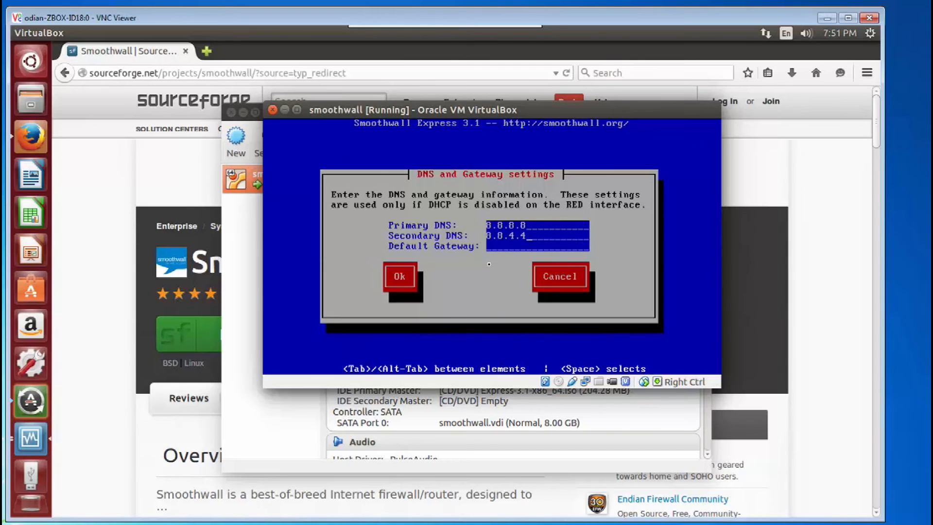
{"action": "type", "text": "192.168.11.1"}
- Set the default gateway to 192.168.11.1 and confirm the DNS and Gateway settings
{"action": "key", "text": "Tab"}
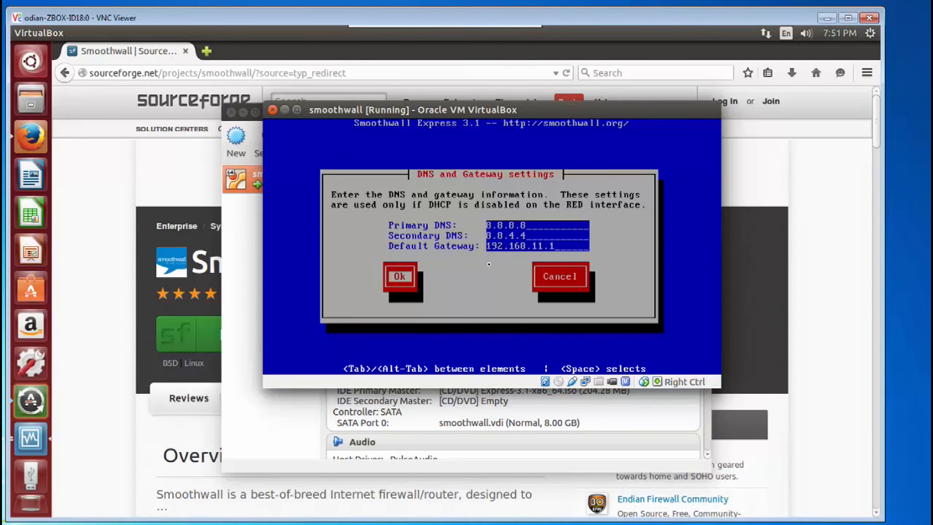
{"action": "key", "text": "Return"}
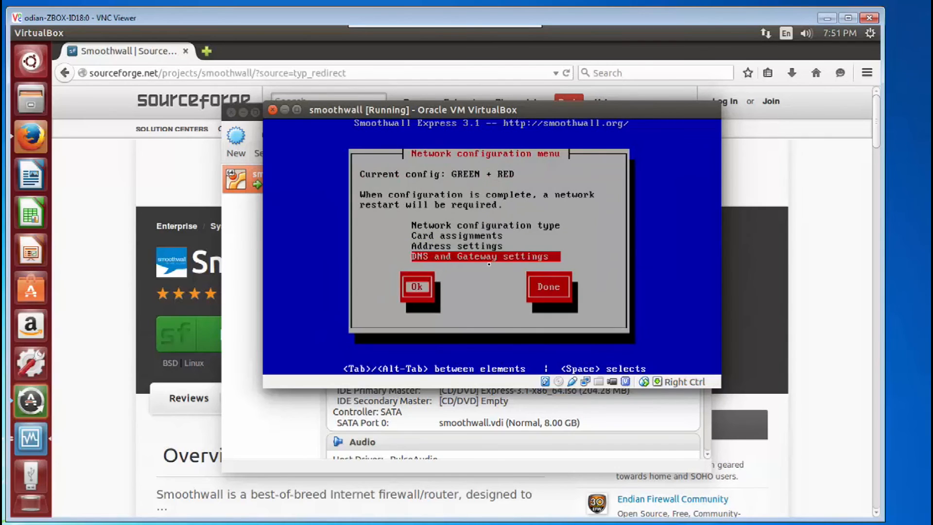
- Finish the network configuration and leave the section menu without configuring any optional items
{"action": "key", "text": "Tab"}
{"action": "key", "text": "Tab"}
{"action": "key", "text": "Return"}
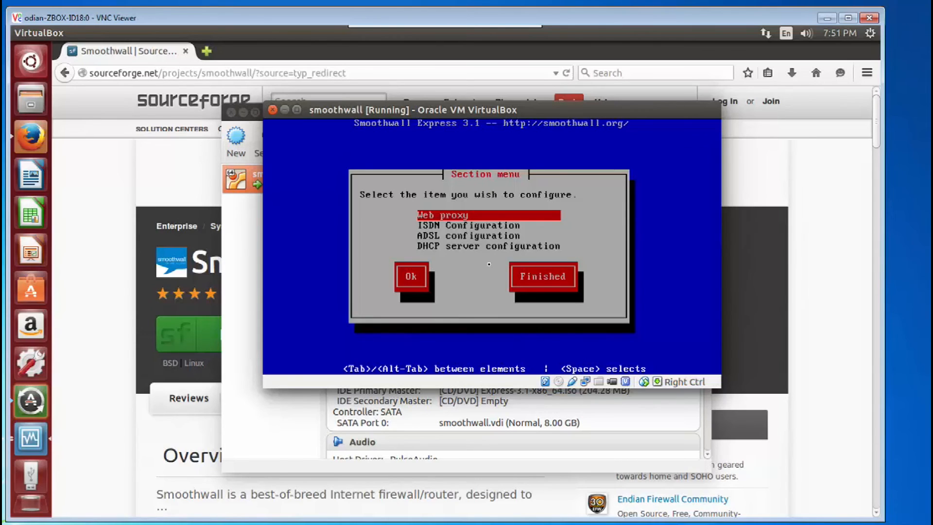
{"action": "key", "text": "Tab"}
{"action": "key", "text": "Tab"}
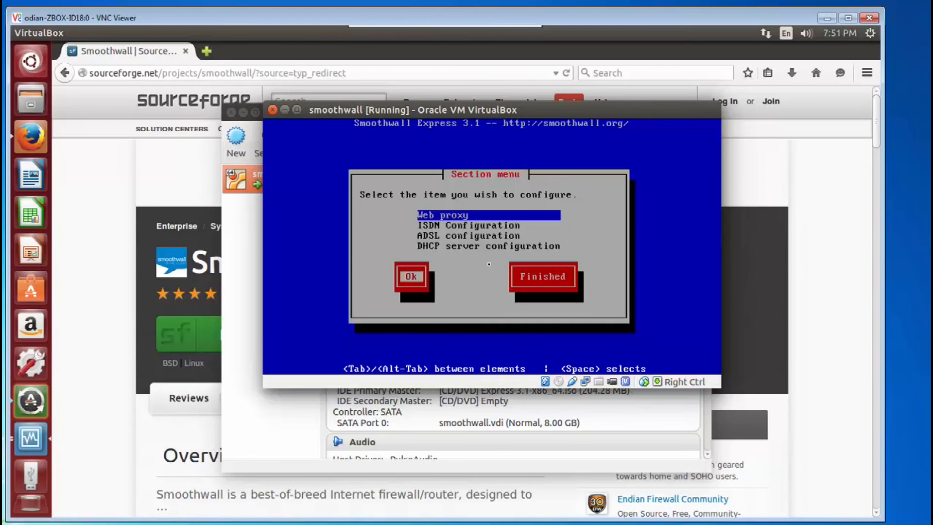
{"action": "key", "text": "Return"}
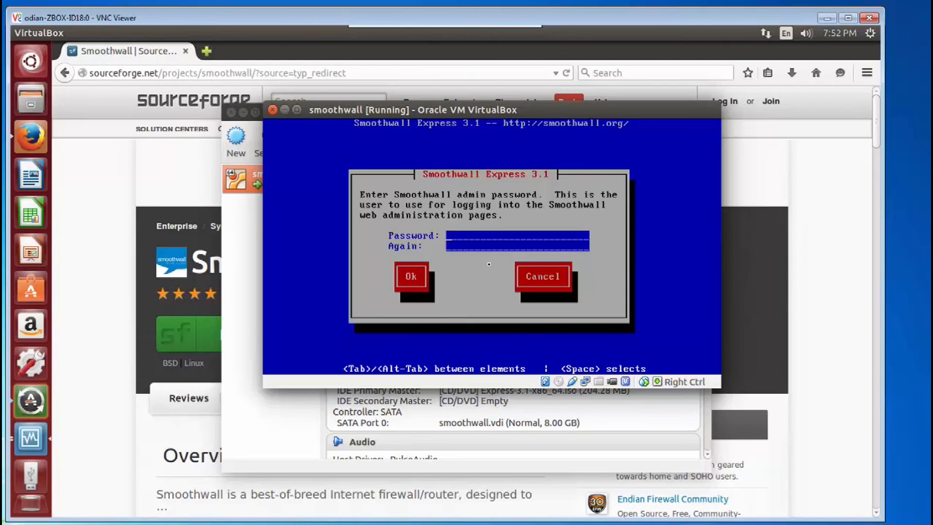
- Enter and confirm the Smoothwall admin password for the web administration pages
{"action": "type", "text": "******************"}
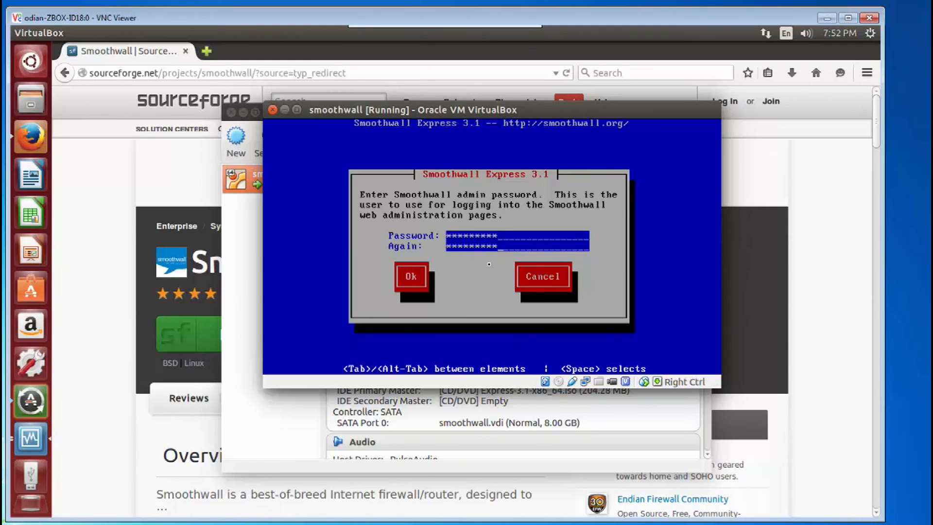
{"action": "key", "text": "Tab"}
{"action": "key", "text": "Return"}
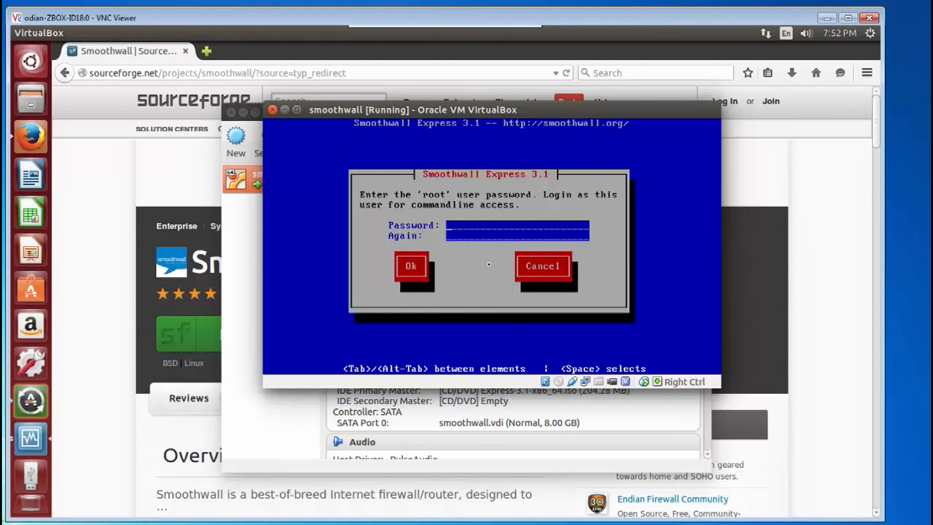
- Enter and confirm the root user password for command-line access
{"action": "type", "text": "*********"}
{"action": "key", "text": "Tab"}
{"action": "type", "text": "*********"}
{"action": "key", "text": "Tab"}
{"action": "key", "text": "Return"}
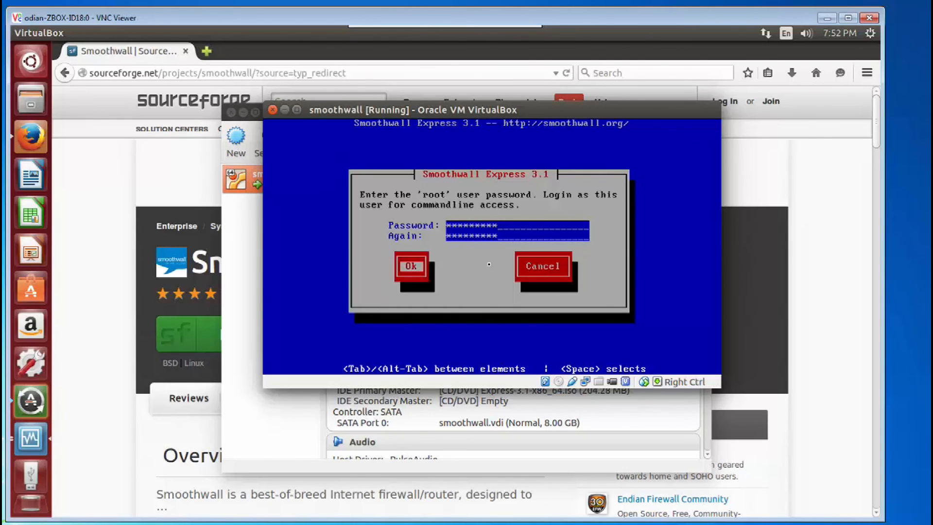
{"action": "key", "text": "Return"}
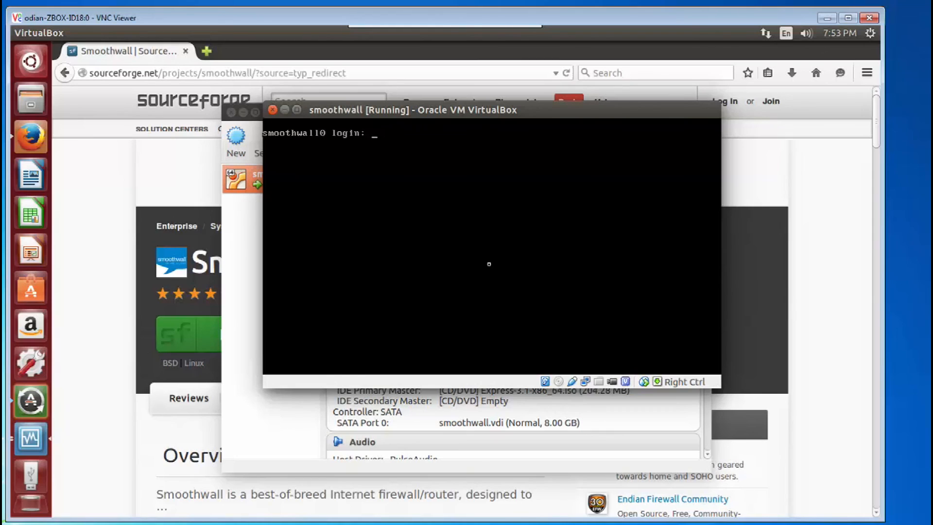
- Log in to the Smoothwall console as root with the root password
{"action": "type", "text": "root"}
{"action": "key", "text": "Return"}
{"action": "key", "text": "Return"}
- Ping yahoo.com from the console to test internet connectivity, then stop the ping
{"action": "type", "text": "pin"}
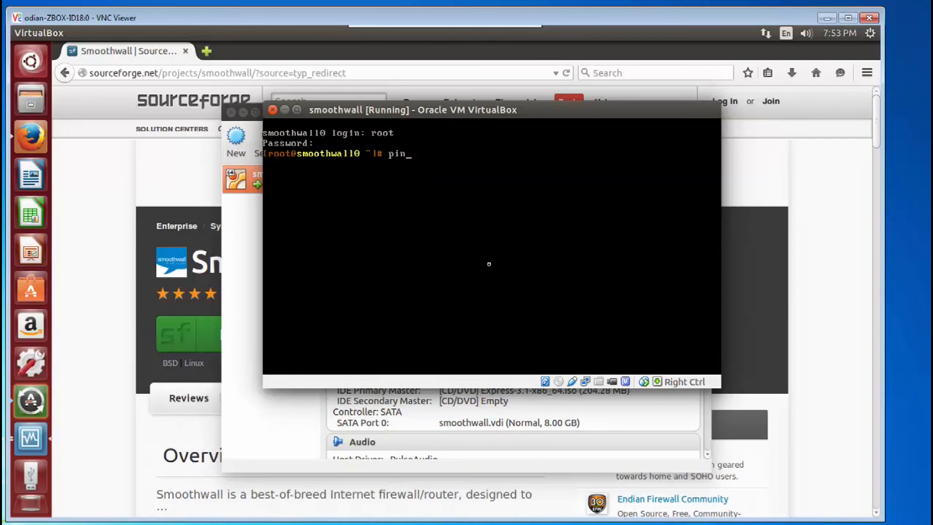
{"action": "type", "text": "g yahoo.com"}
{"action": "key", "text": "Return"}
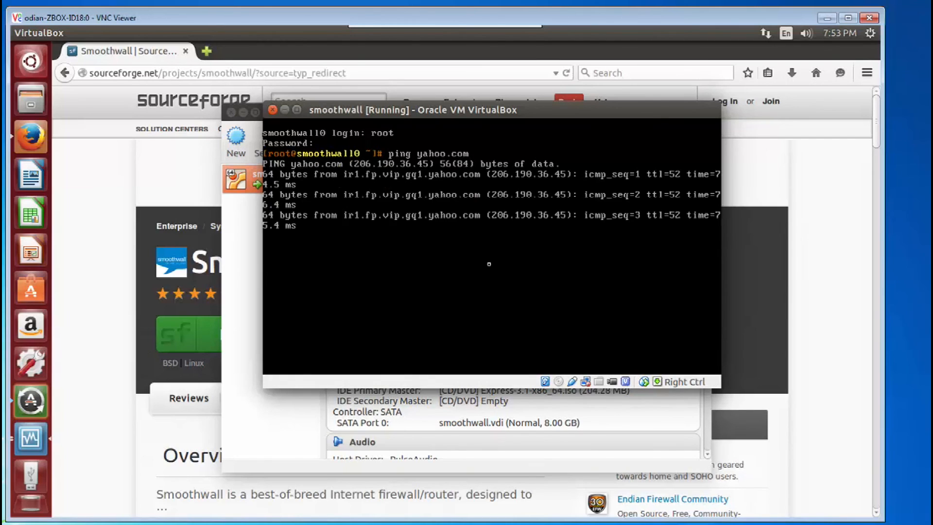
{"action": "key", "text": "ctrl+z"}
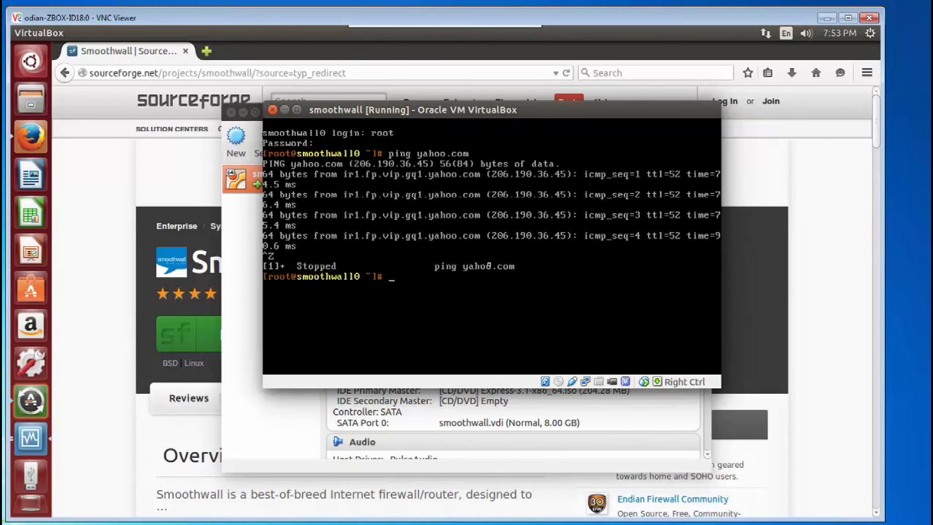